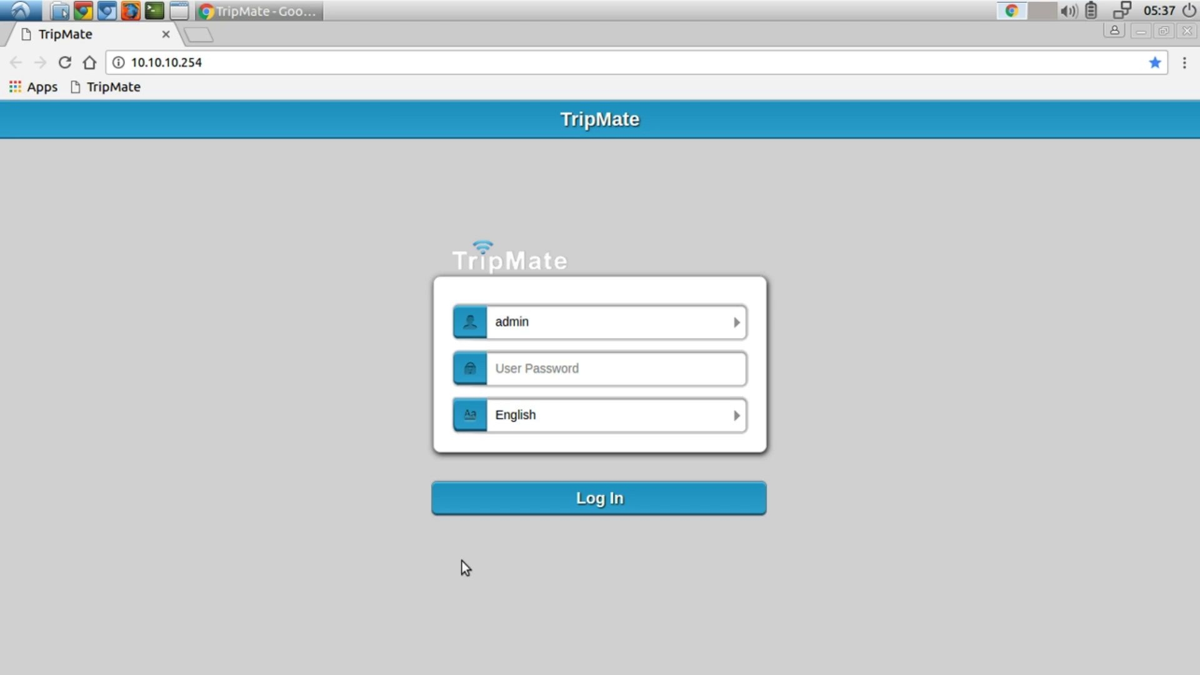
- Log in with the admin account, open Settings and launch the Setup Wizard
click(602, 510)
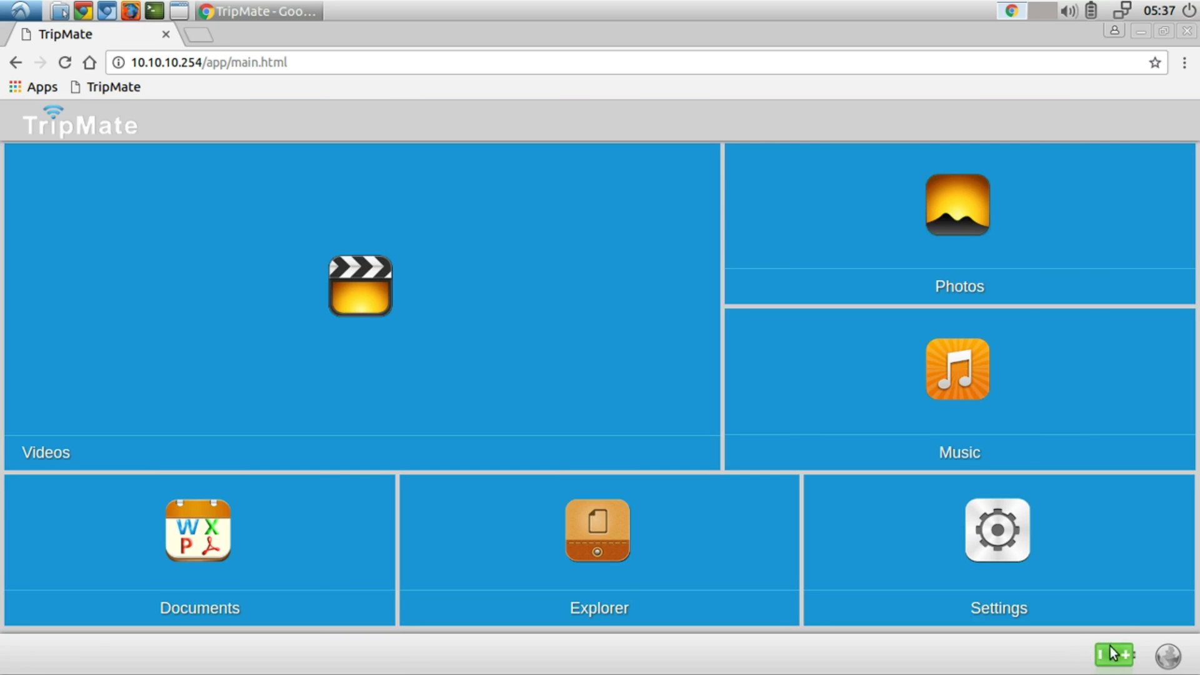
click(1089, 524)
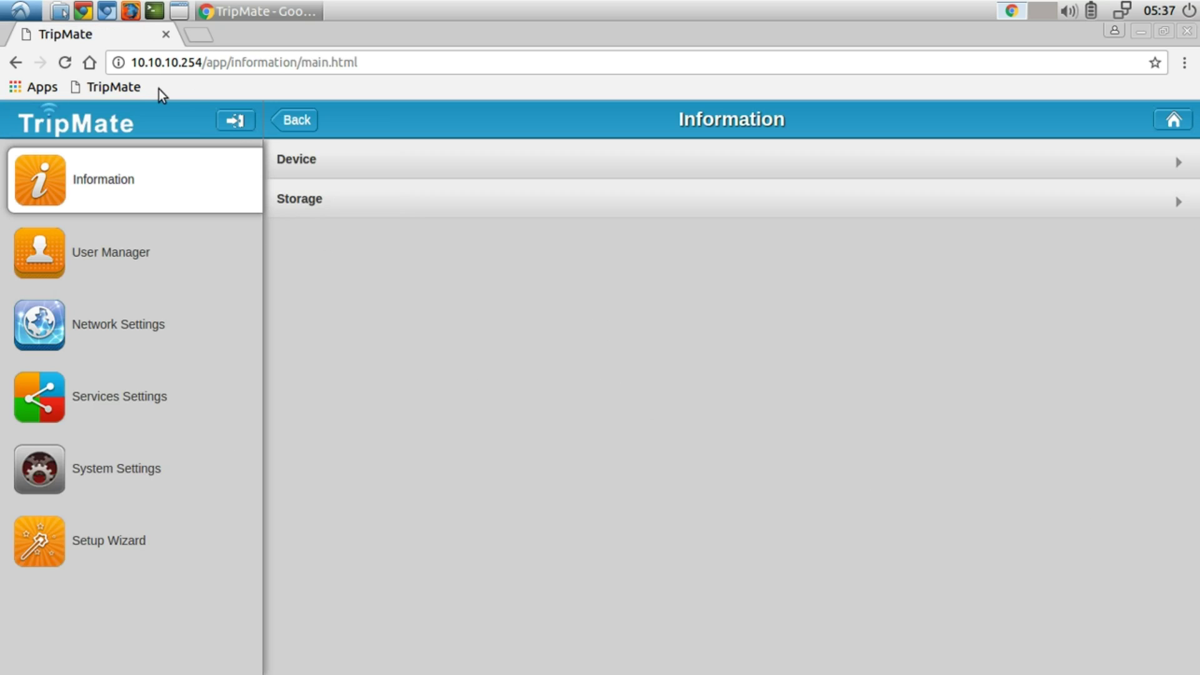
click(114, 539)
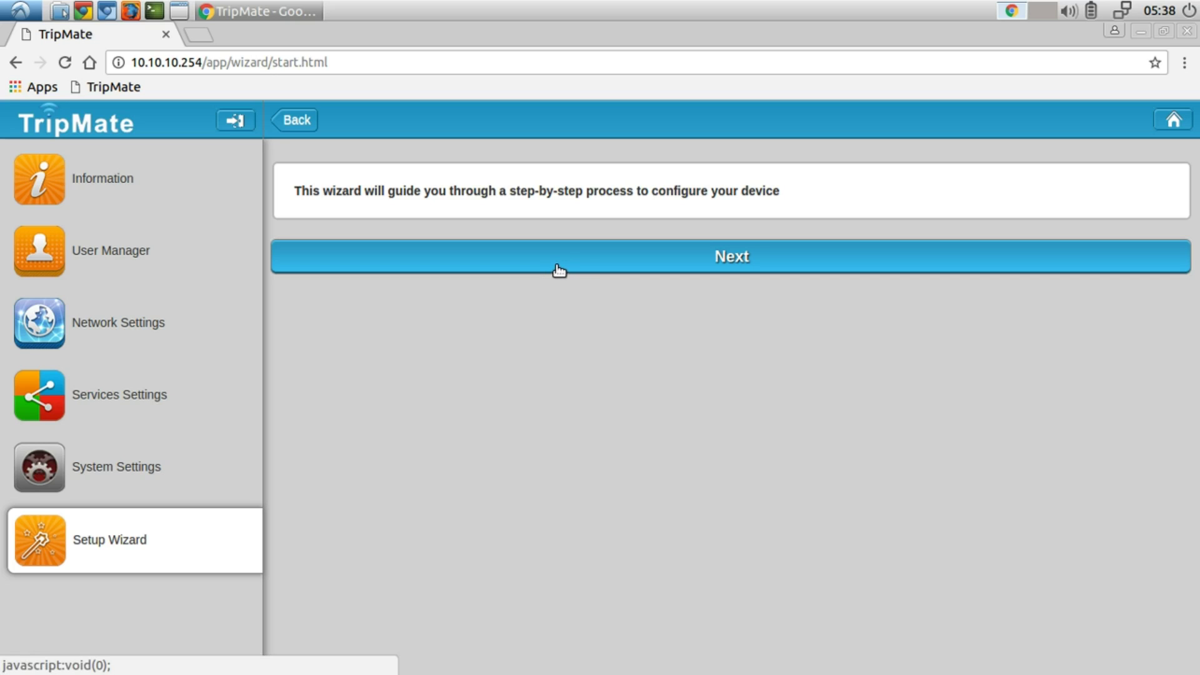
- Move past the wizard intro and skip the Internet Setting step
click(558, 270)
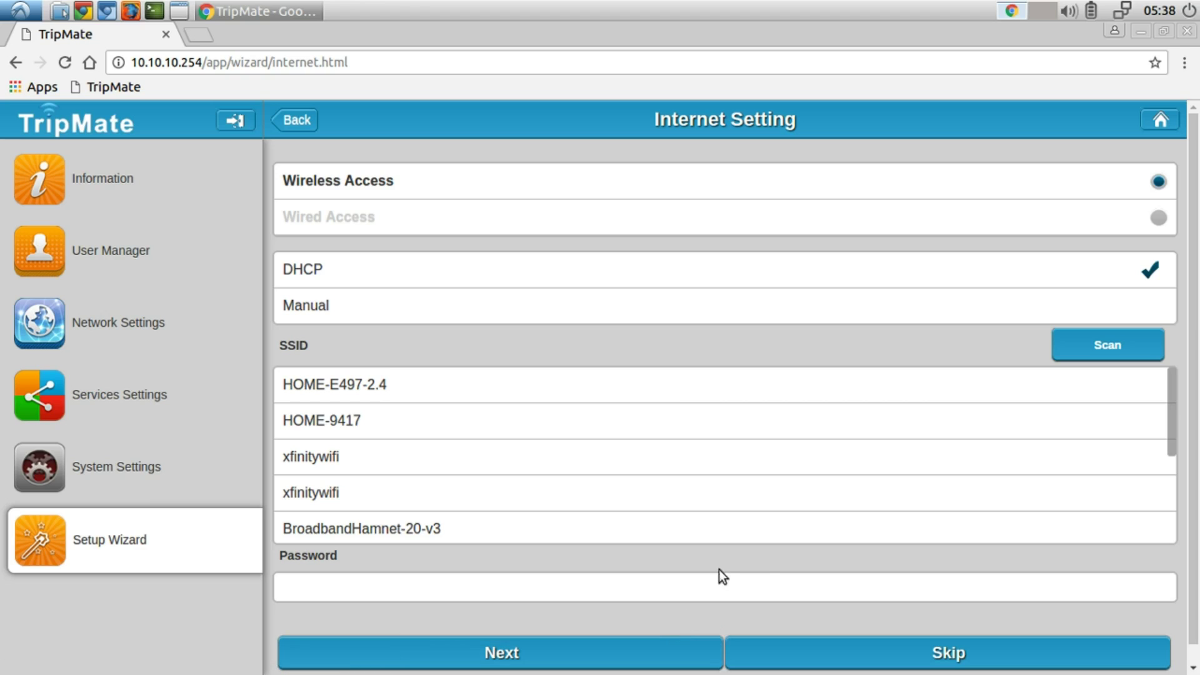
click(782, 656)
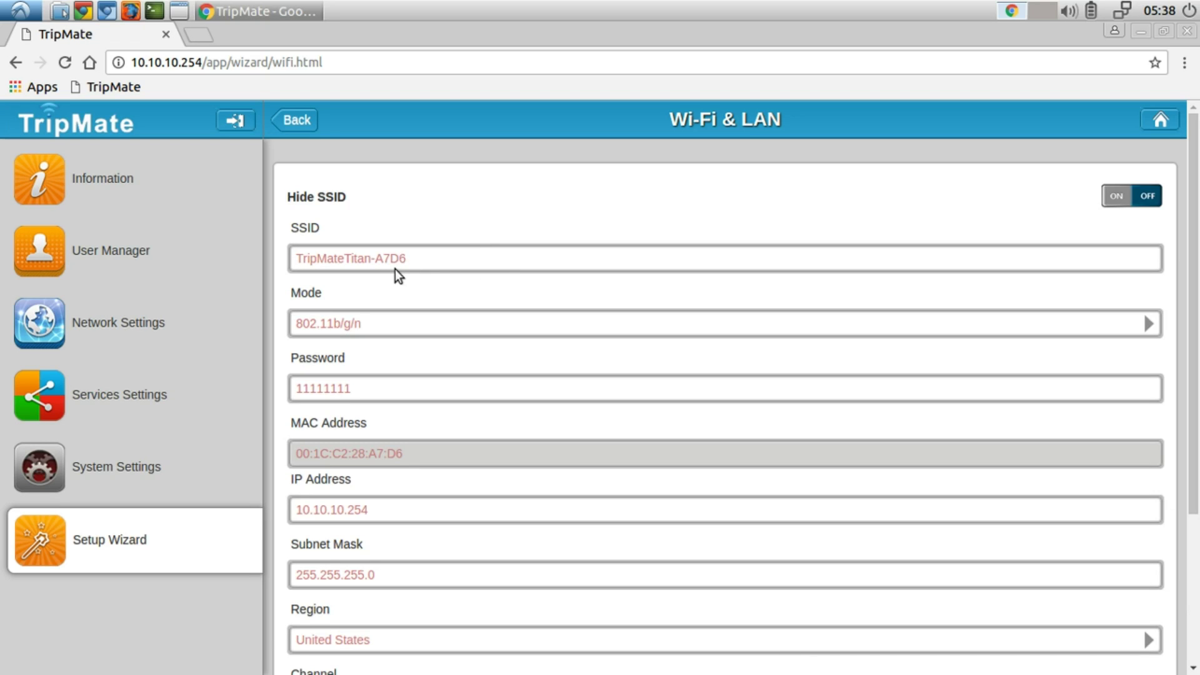
- Trim '-A7D6' so the SSID reads TripMateTitan, keeping wireless mode 802.11b/g/n
scroll(403, 280, down, 3)
scroll(413, 281, up, 3)
drag(408, 259, 288, 257)
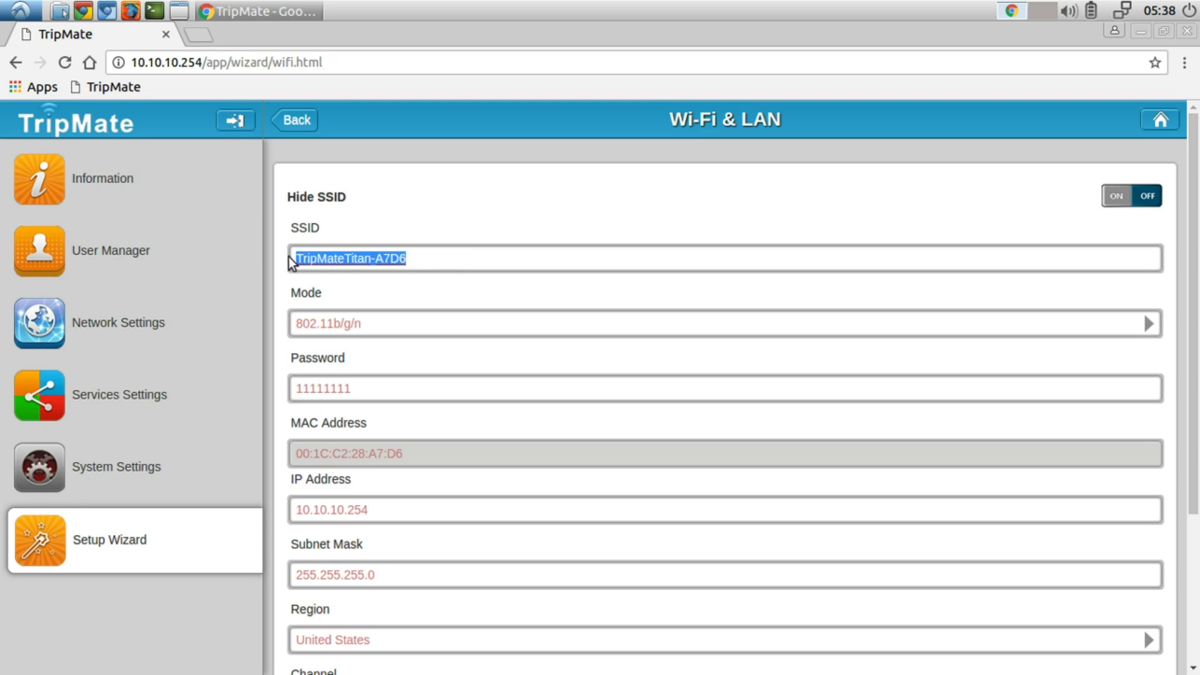
click(396, 260)
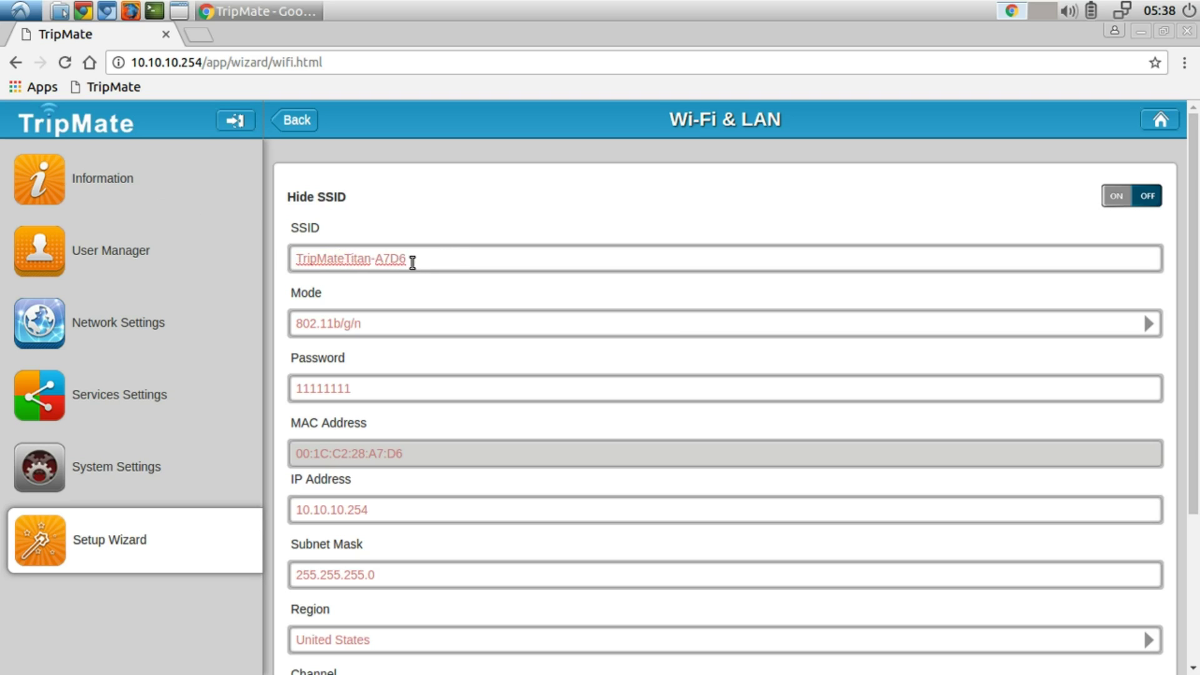
drag(409, 259, 265, 254)
click(413, 259)
key(BackSpace)
key(BackSpace)
key(BackSpace)
key(BackSpace)
key(BackSpace)
click(604, 331)
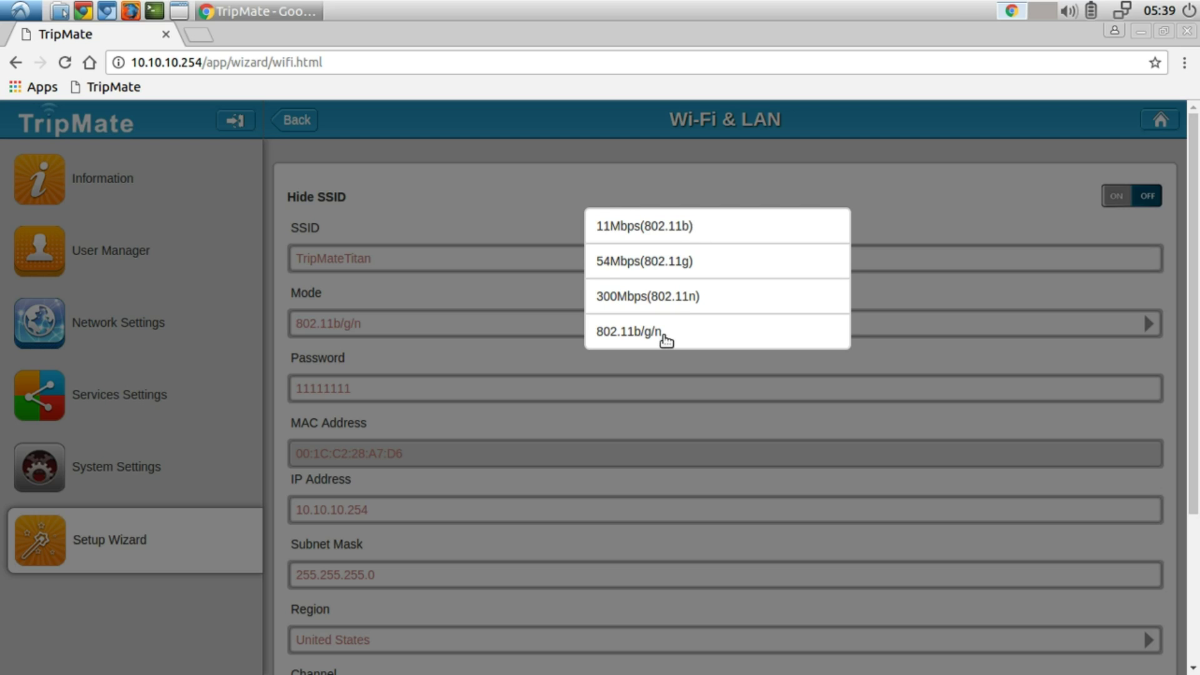
click(665, 339)
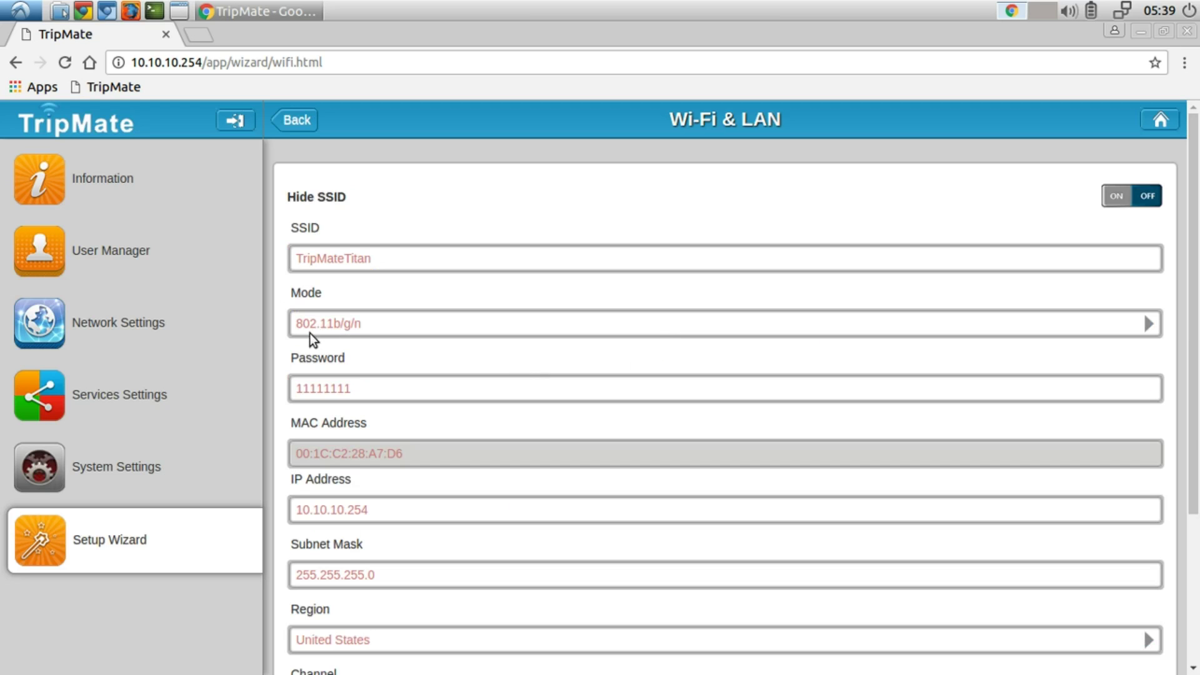
- Replace the existing Wi-Fi password with the new Wi-Fi passphrase
double_click(321, 389)
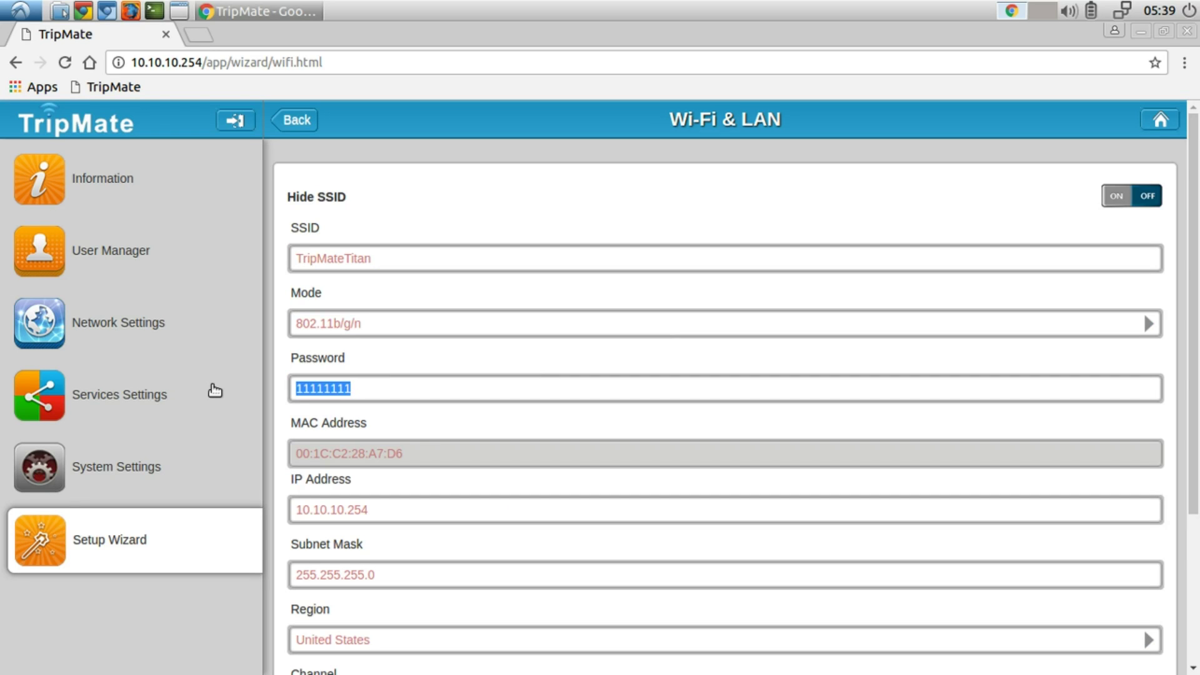
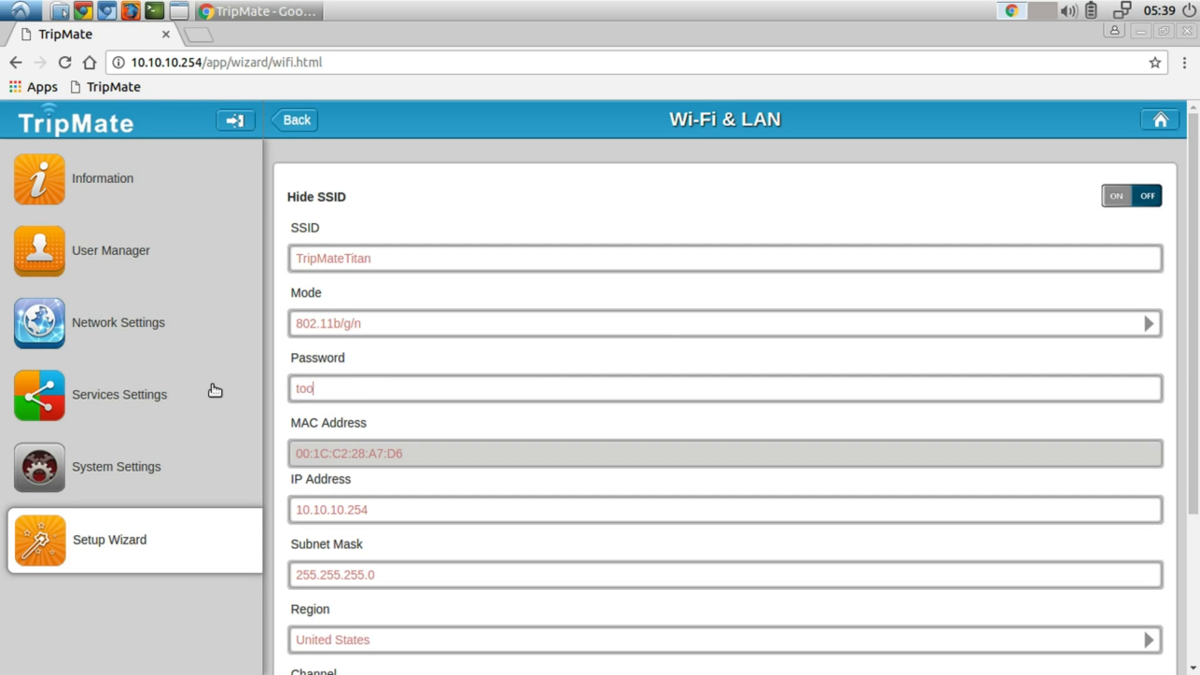
click(367, 388)
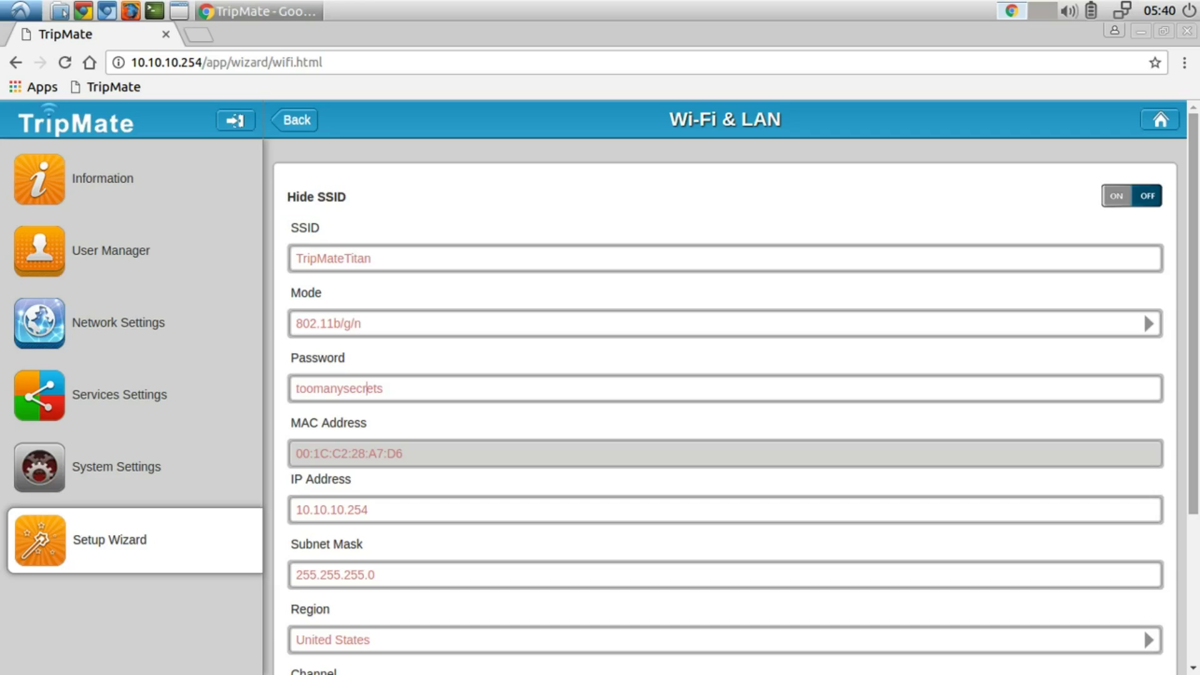
double_click(300, 389)
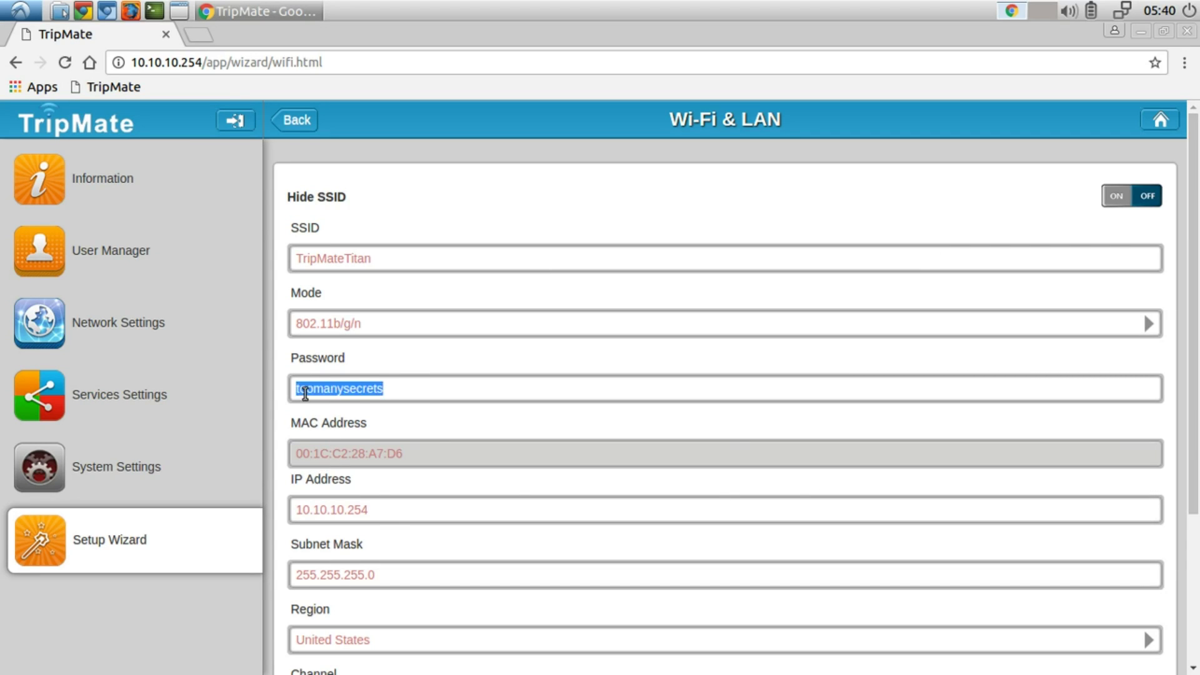
click(413, 388)
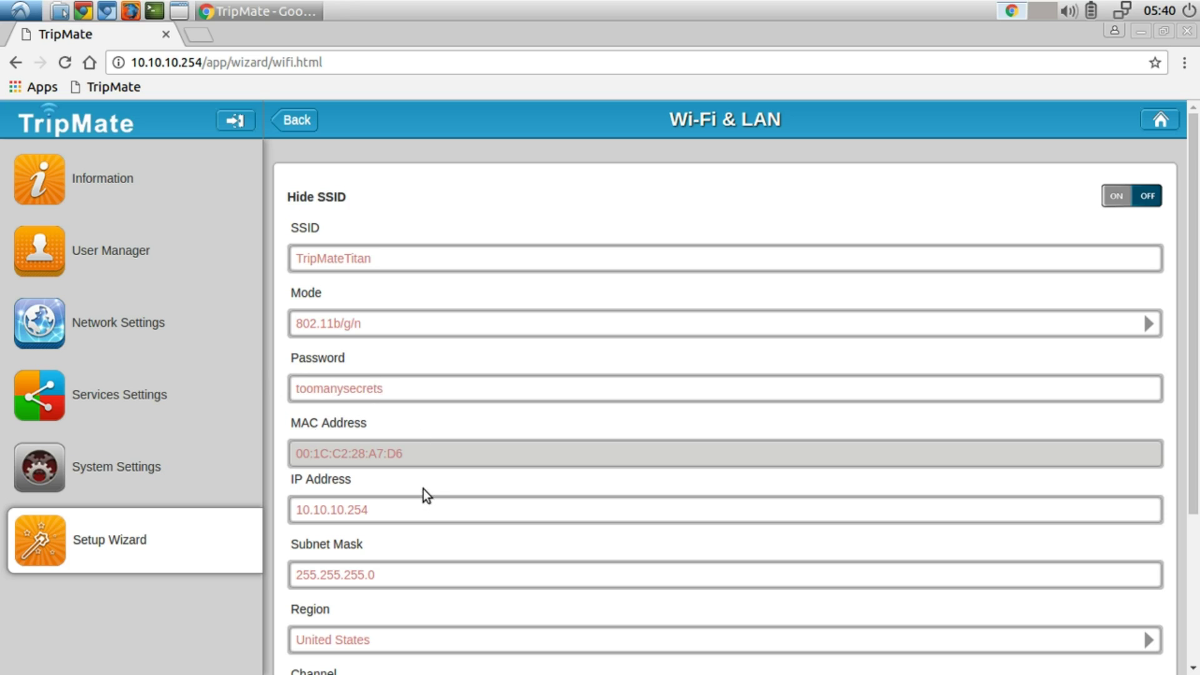
scroll(422, 475, down, 2)
scroll(430, 390, up, 1)
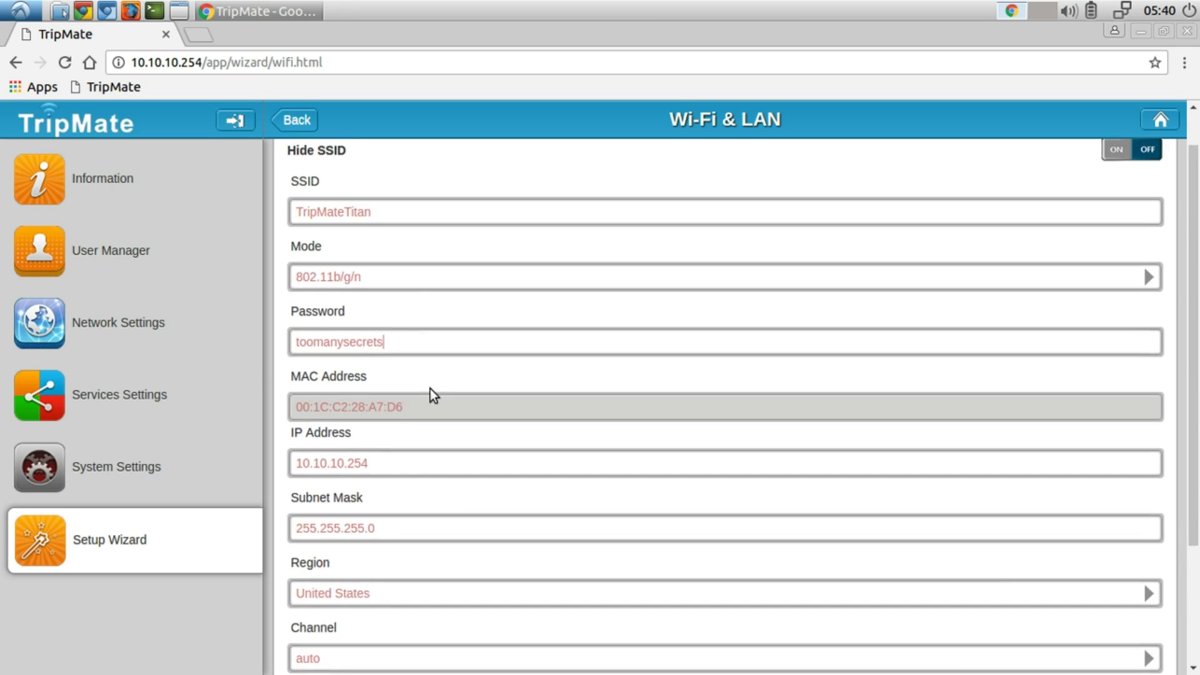
drag(397, 338, 307, 338)
click(415, 335)
drag(383, 340, 262, 342)
click(311, 343)
double_click(315, 343)
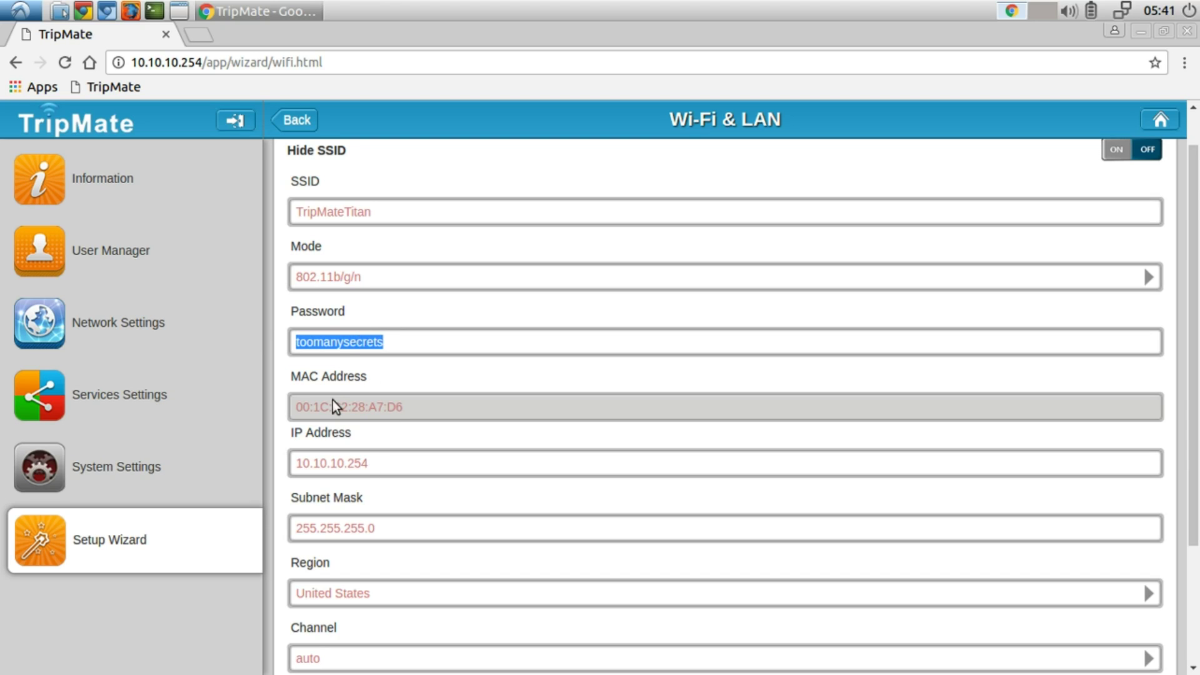
scroll(333, 407, up, 1)
click(380, 417)
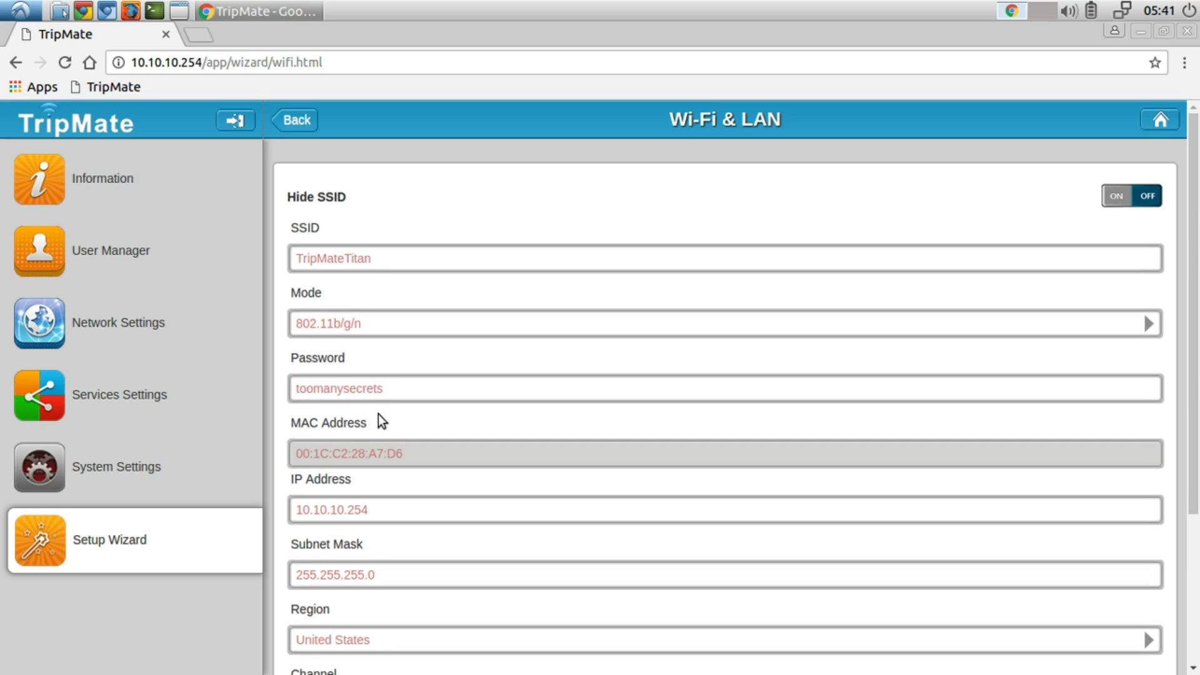
scroll(379, 416, down, 2)
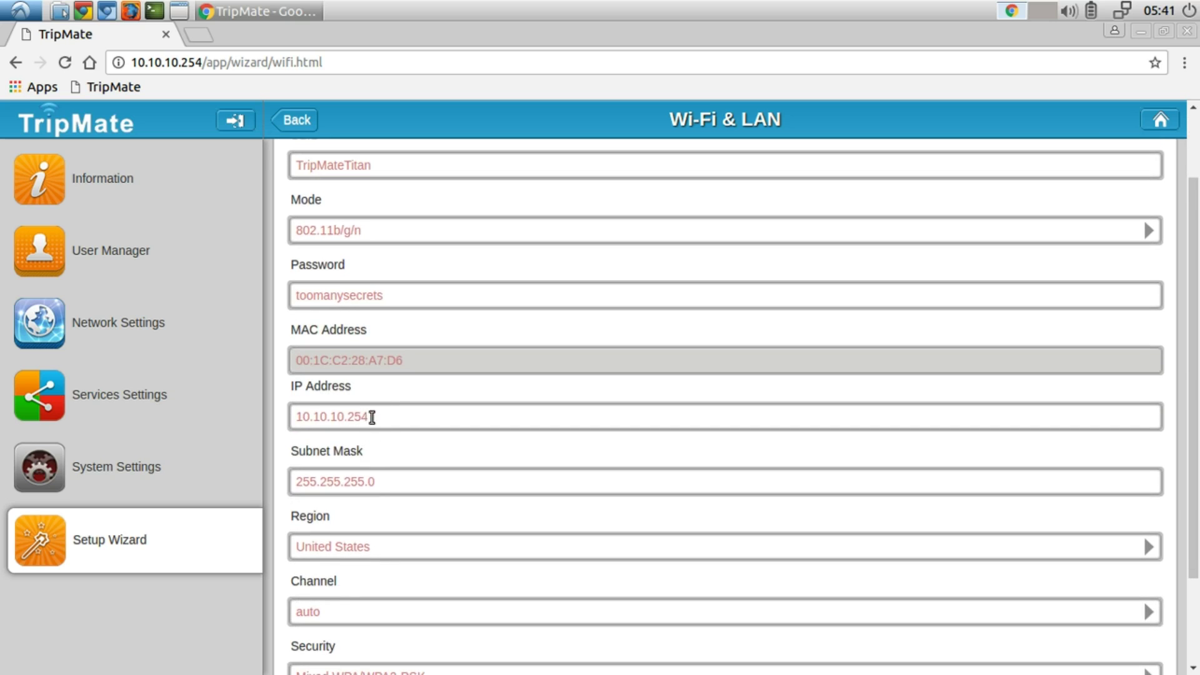
drag(372, 418, 295, 417)
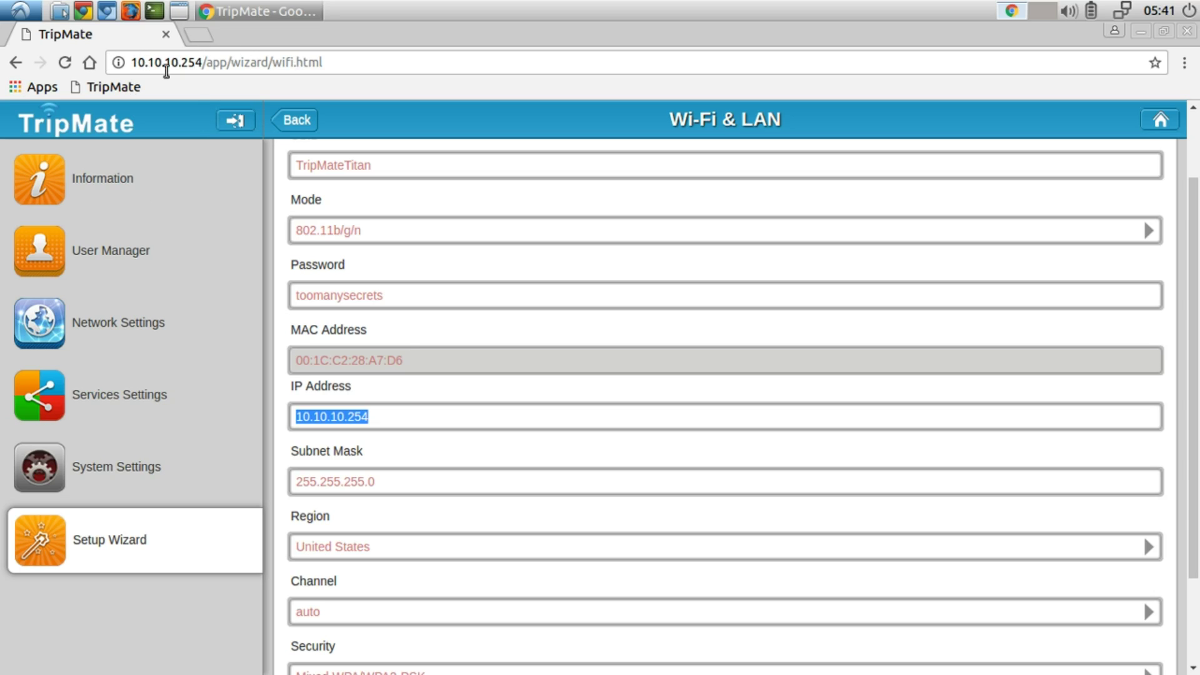
click(383, 409)
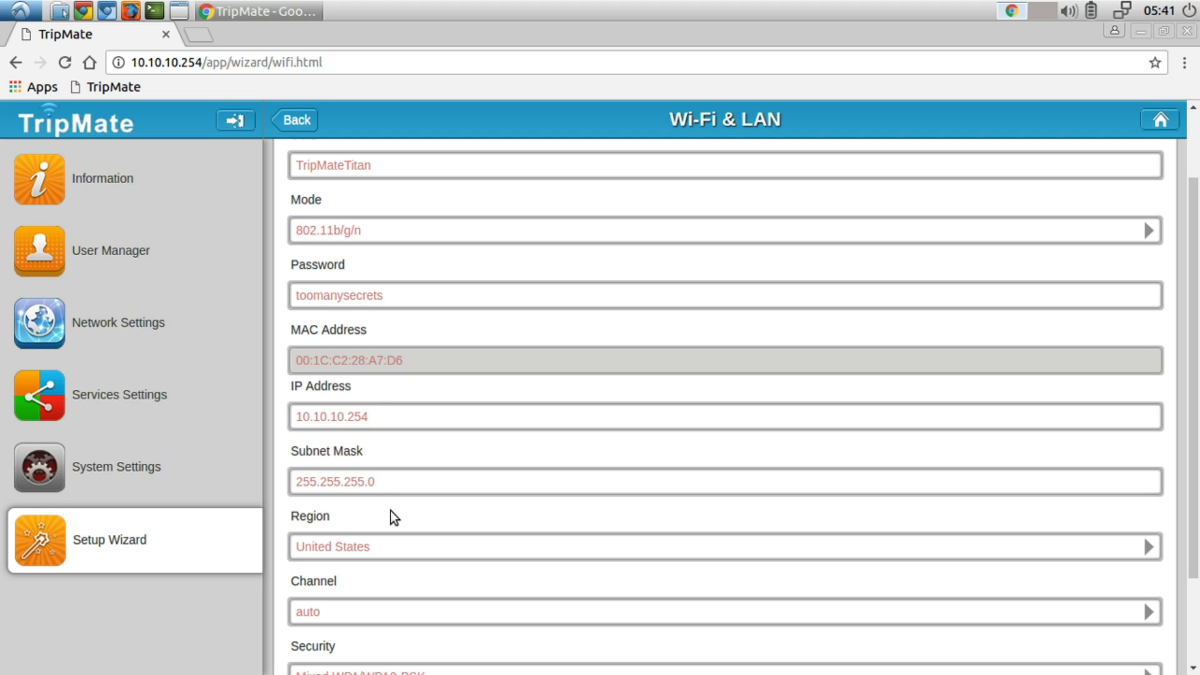
scroll(389, 397, down, 3)
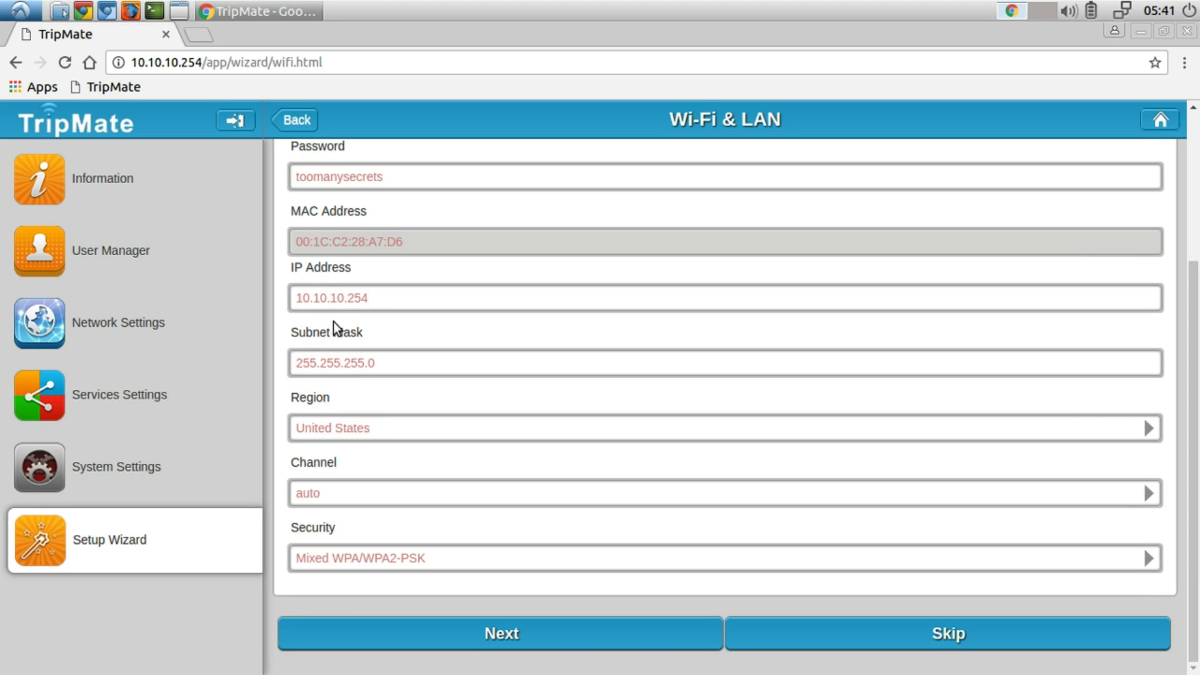
click(459, 497)
scroll(754, 400, down, 3)
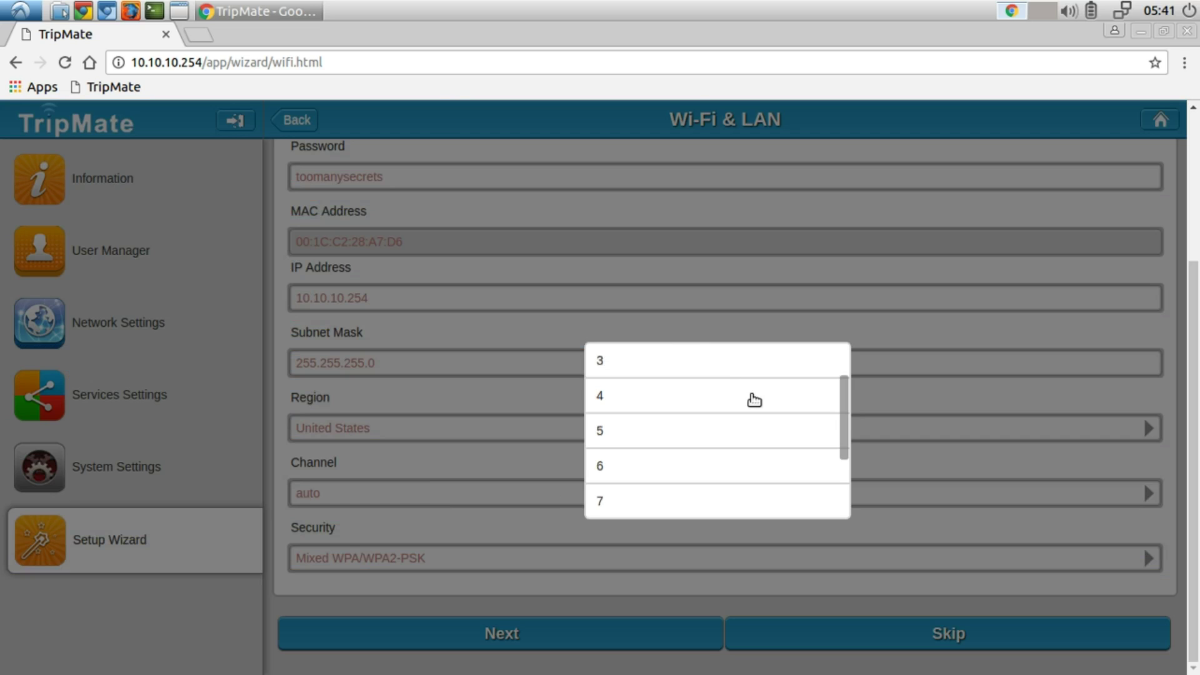
scroll(754, 400, down, 3)
scroll(750, 434, up, 5)
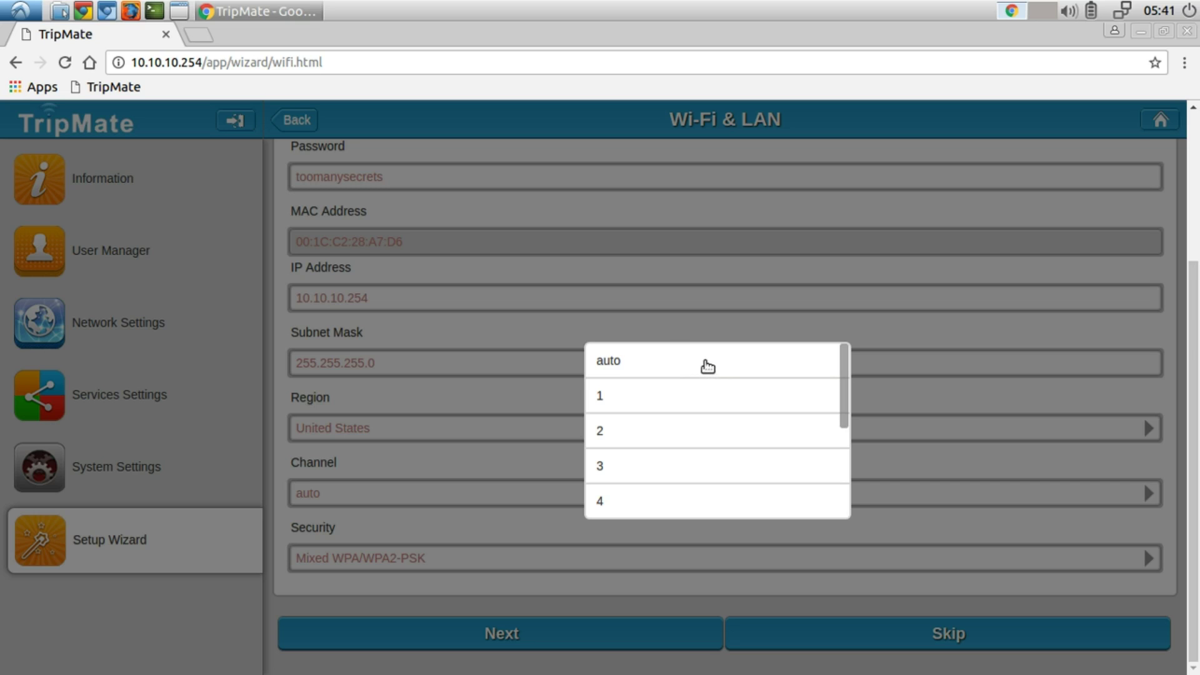
click(707, 367)
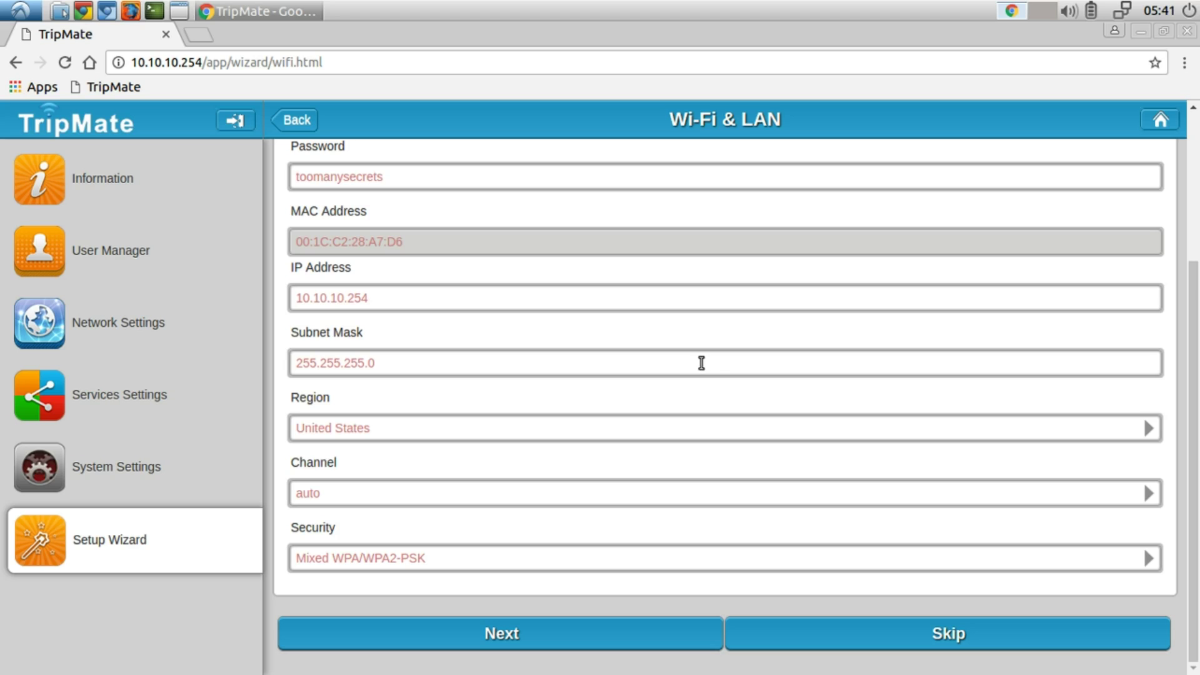
click(338, 496)
scroll(744, 457, down, 2)
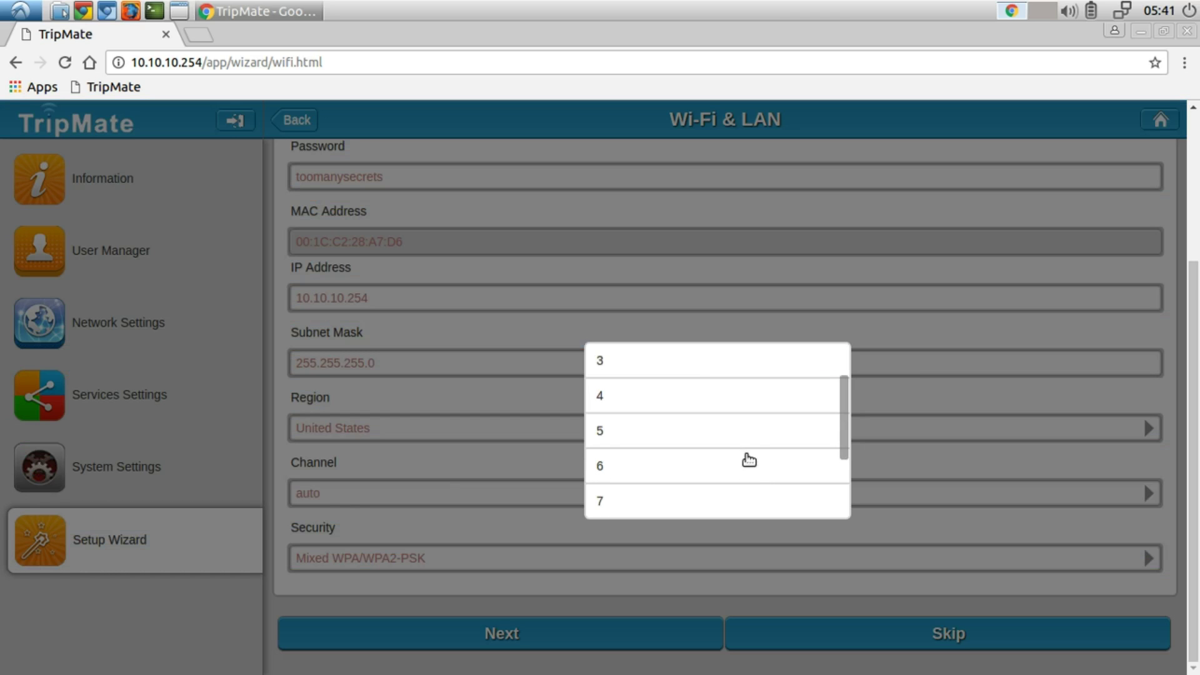
scroll(749, 460, down, 3)
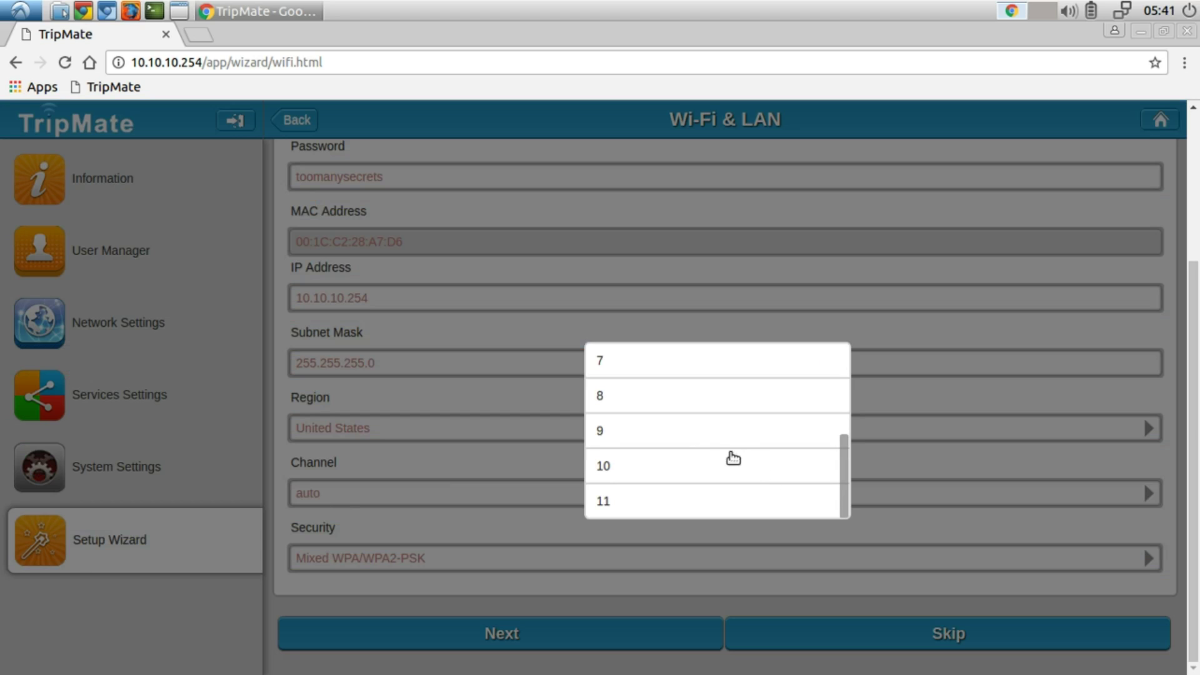
scroll(694, 445, up, 4)
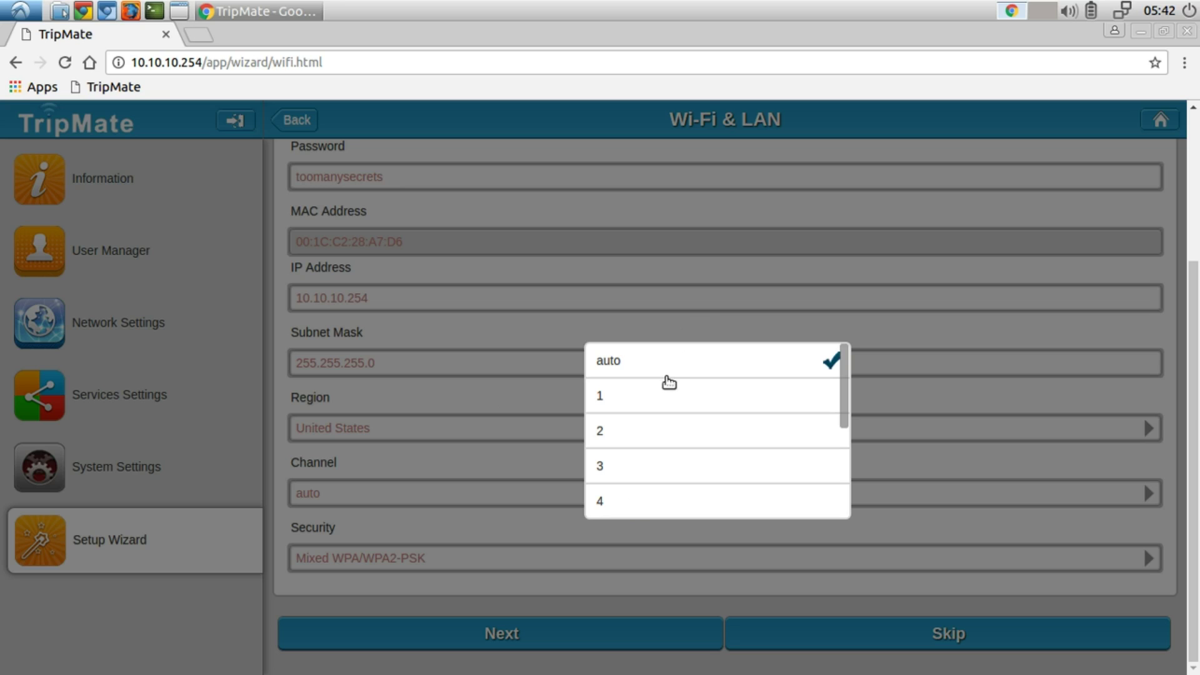
scroll(705, 412, down, 3)
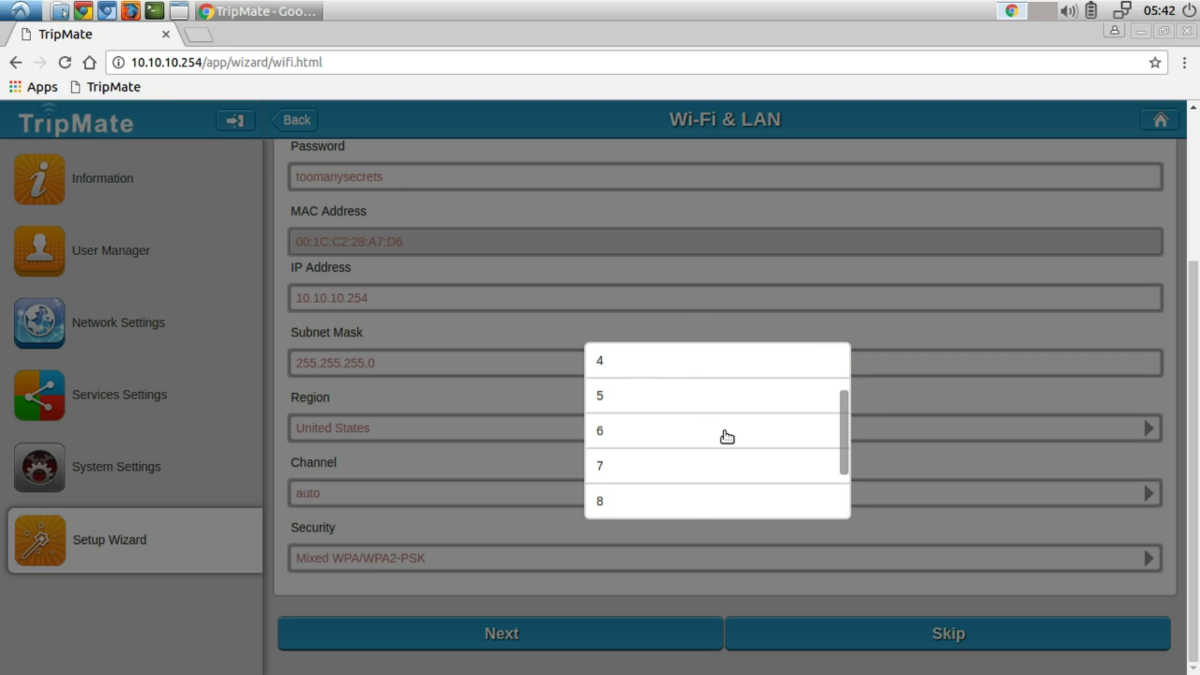
scroll(727, 437, down, 2)
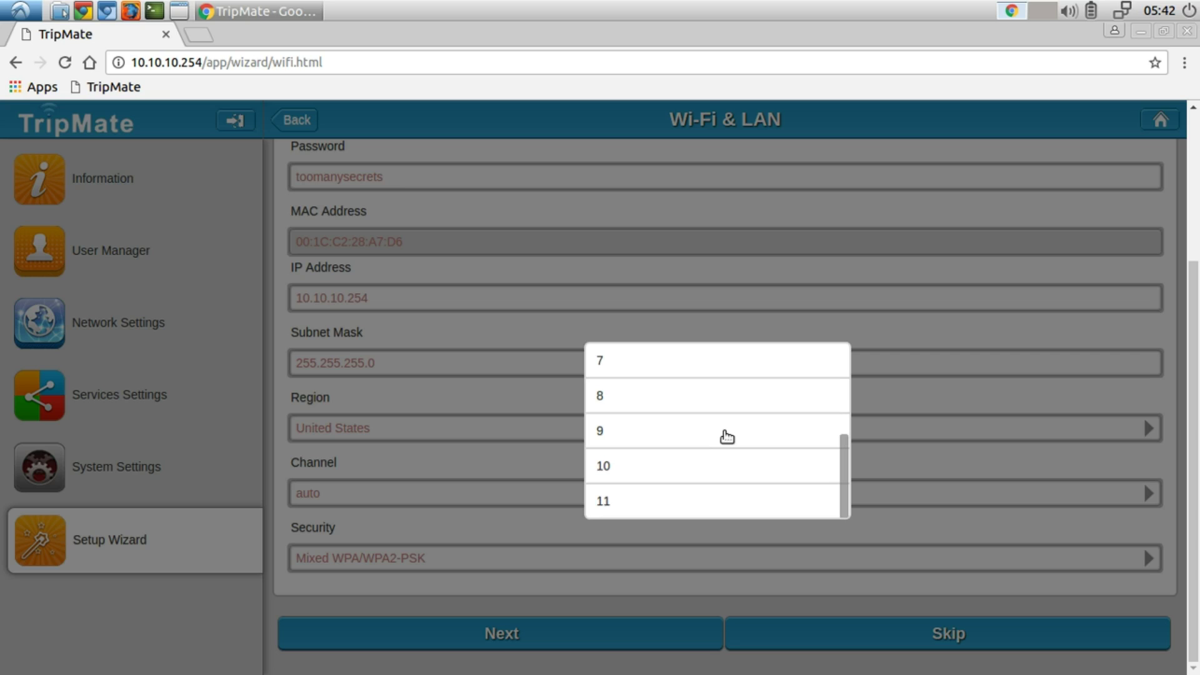
scroll(727, 437, up, 5)
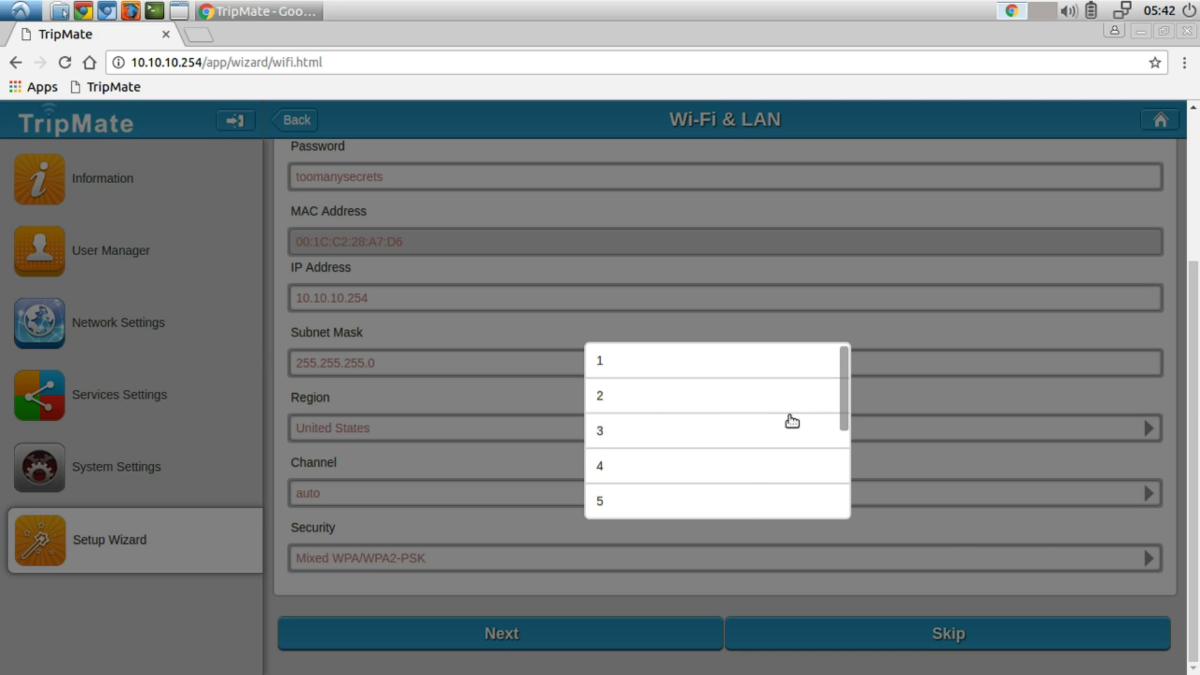
scroll(682, 427, up, 1)
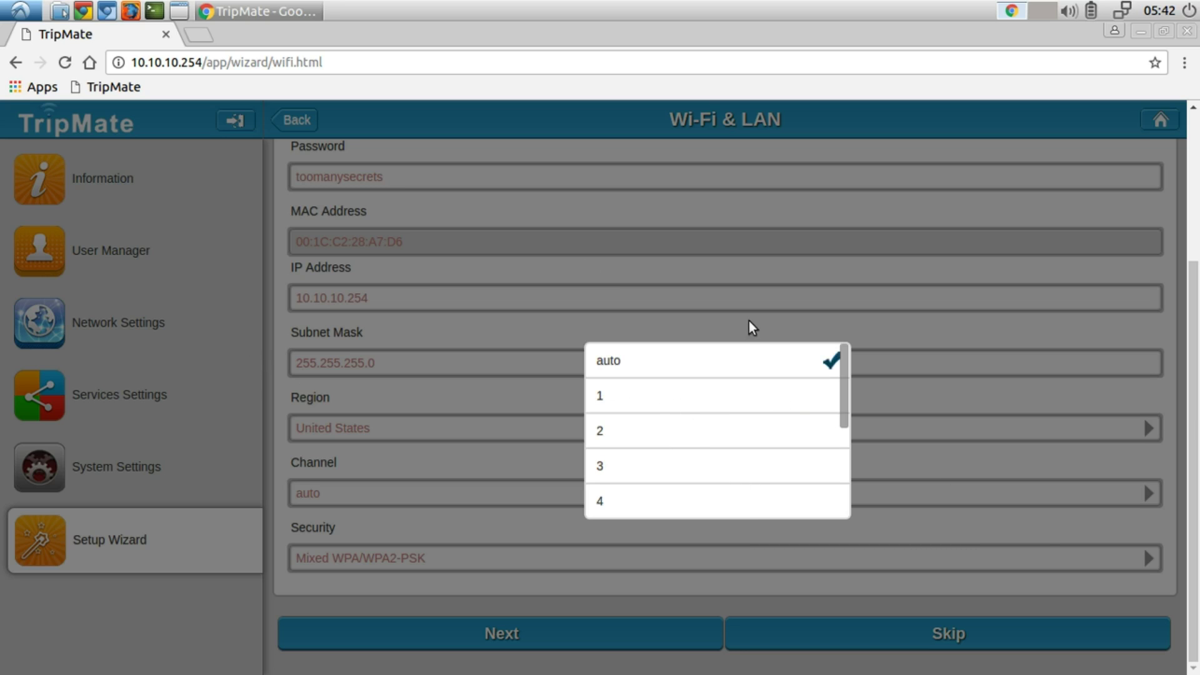
click(788, 358)
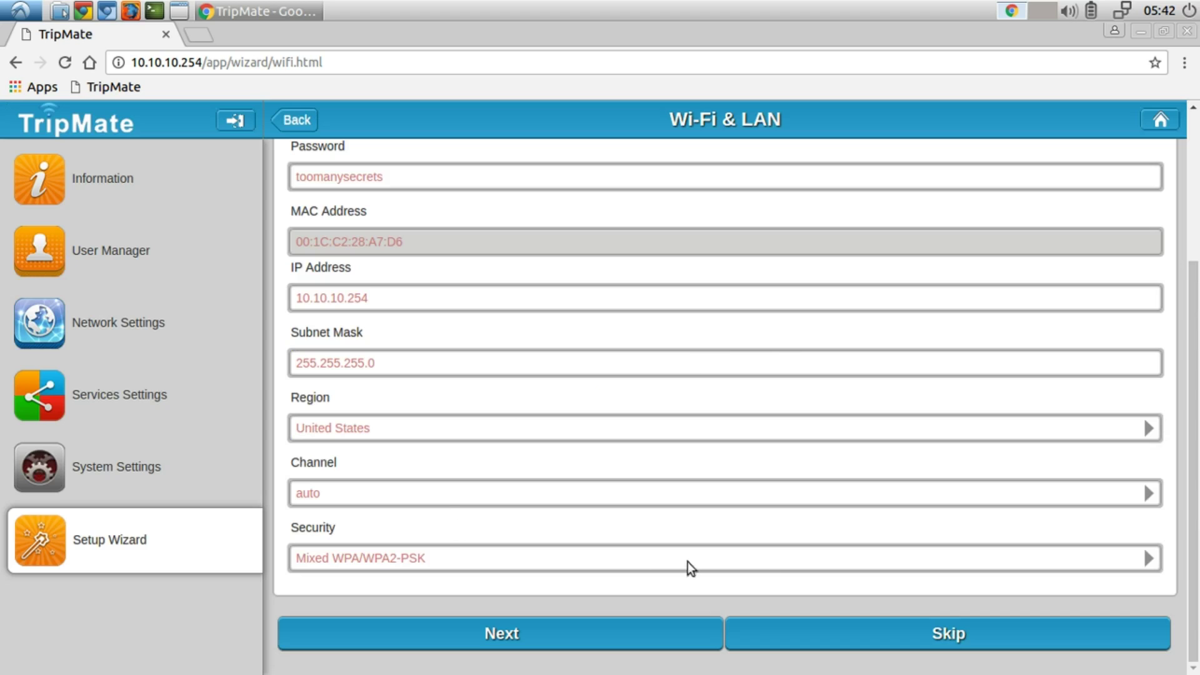
- Change Wi-Fi security from Mixed WPA/WPA2-PSK to WPA2-PSK, leaving the channel on auto
click(751, 563)
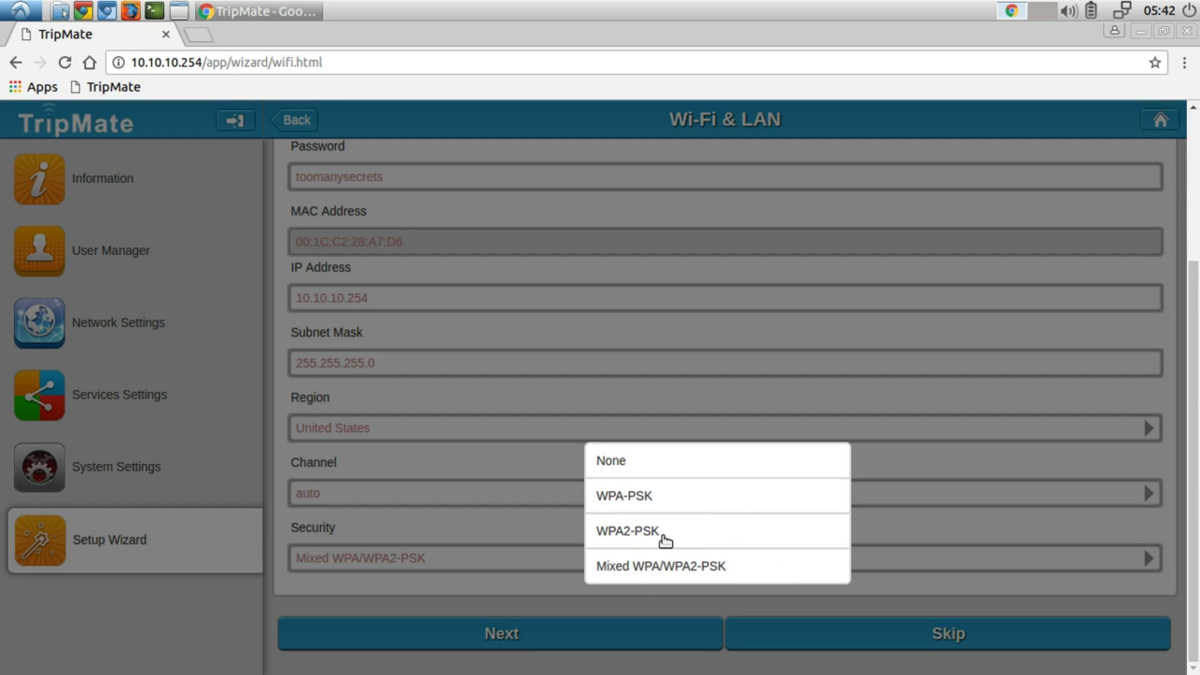
click(677, 531)
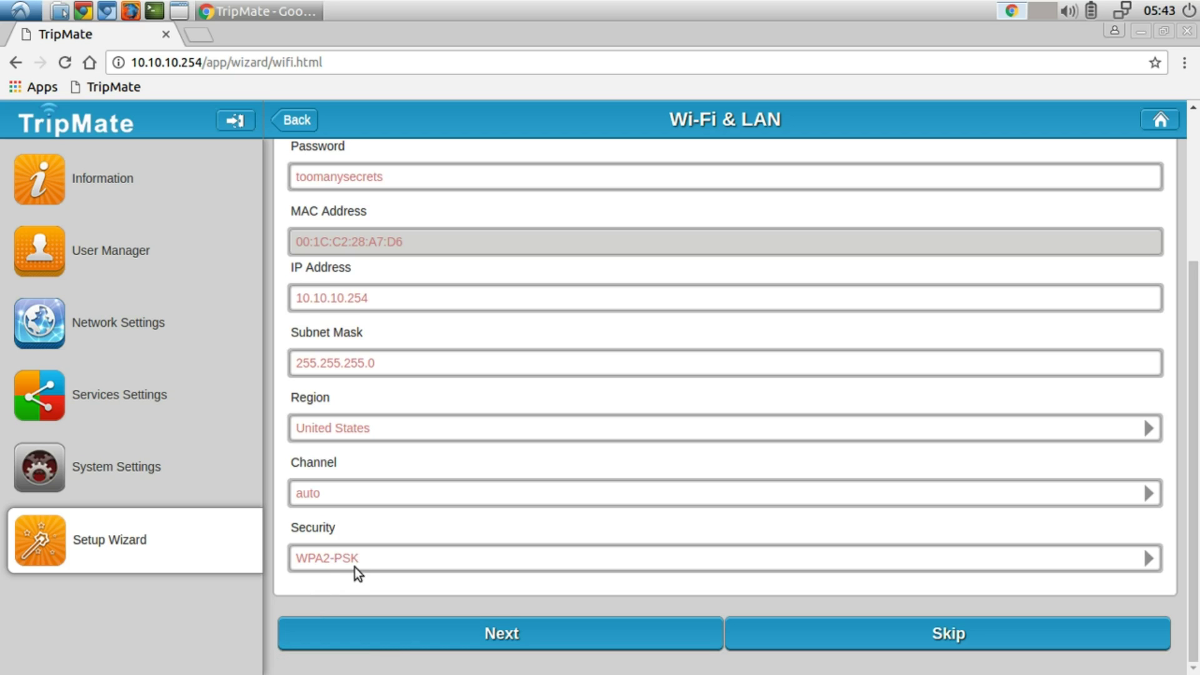
scroll(355, 568, up, 3)
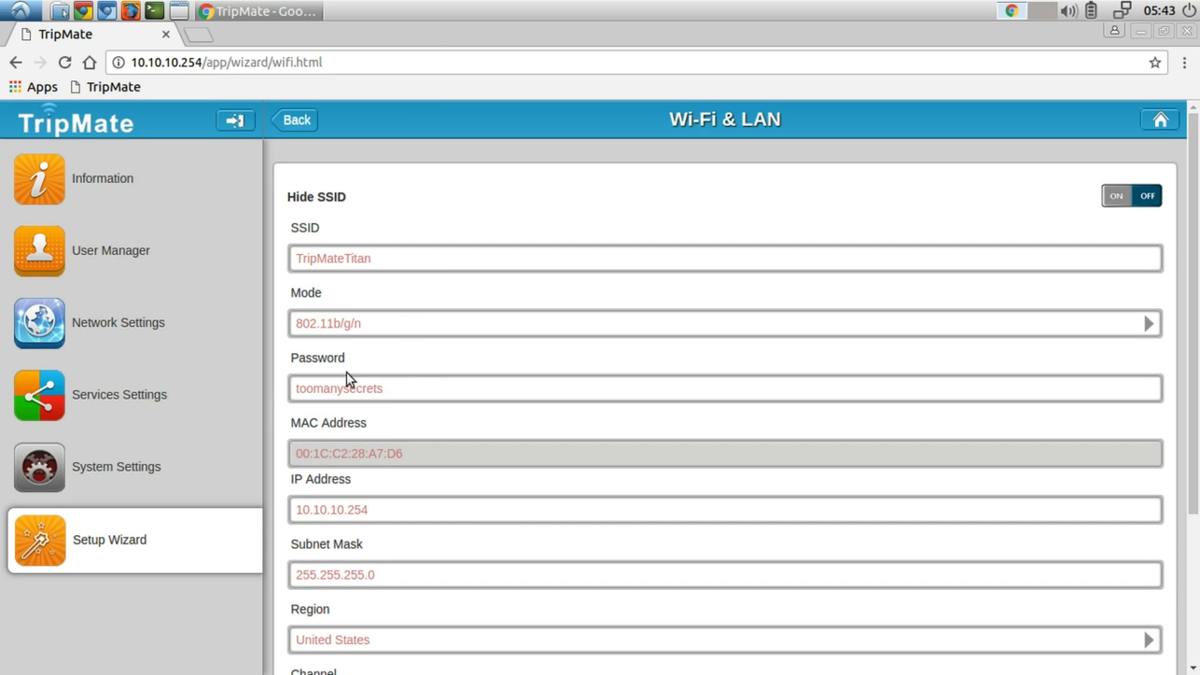
scroll(416, 455, down, 3)
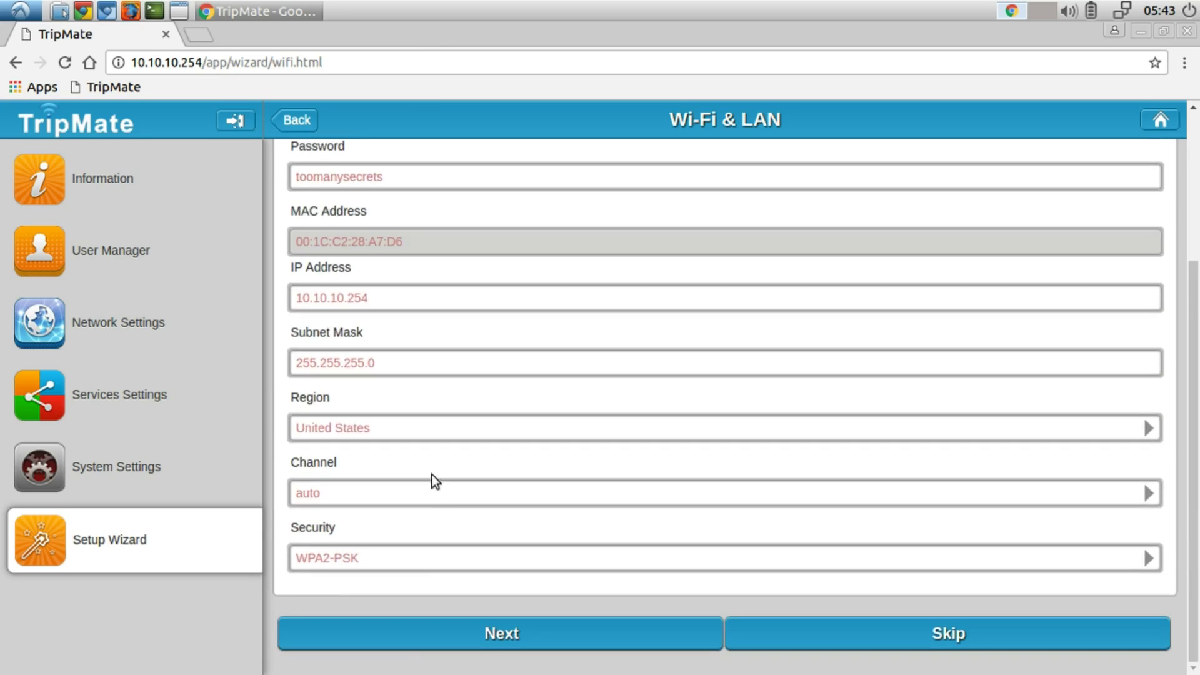
click(411, 637)
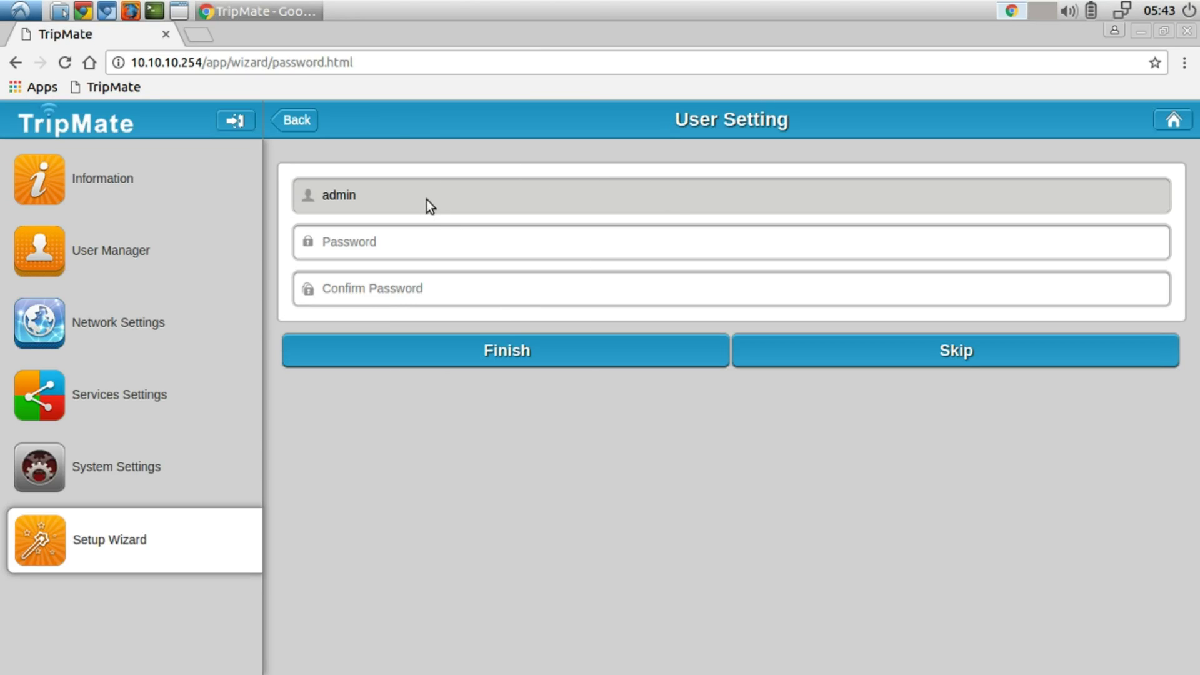
- Enter the new admin password, paste it into Confirm Password, and finish the wizard
click(422, 244)
key(ctrl+a)
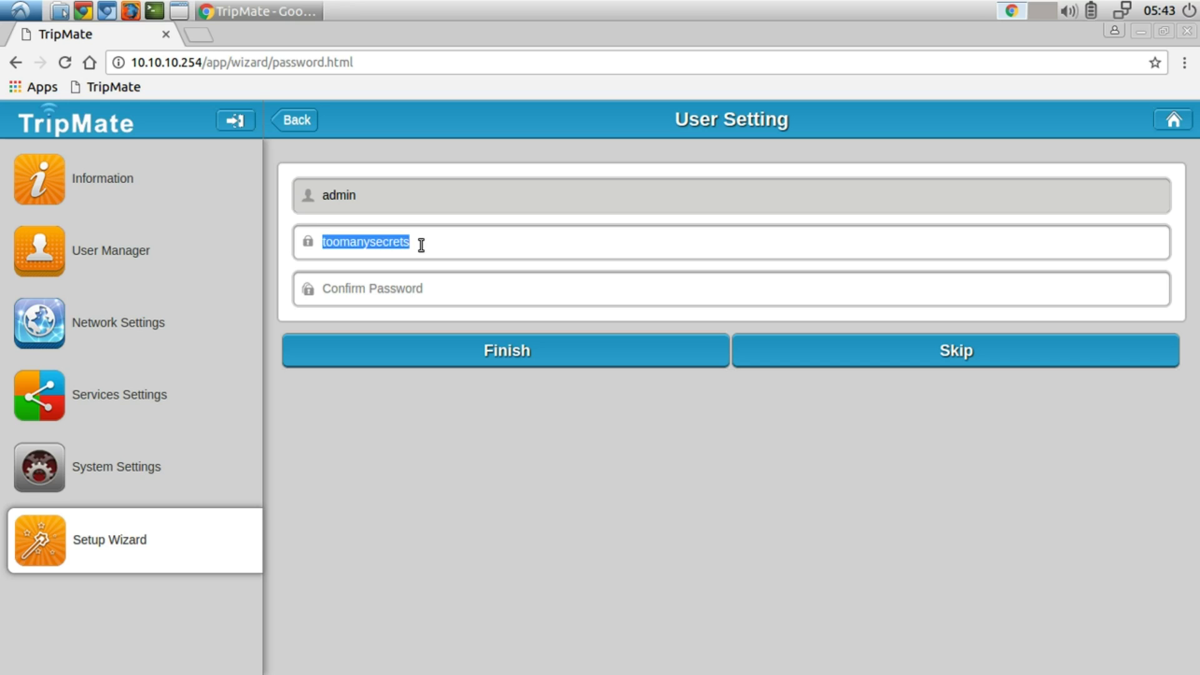
key(ctrl+c)
key(Tab)
key(ctrl+v)
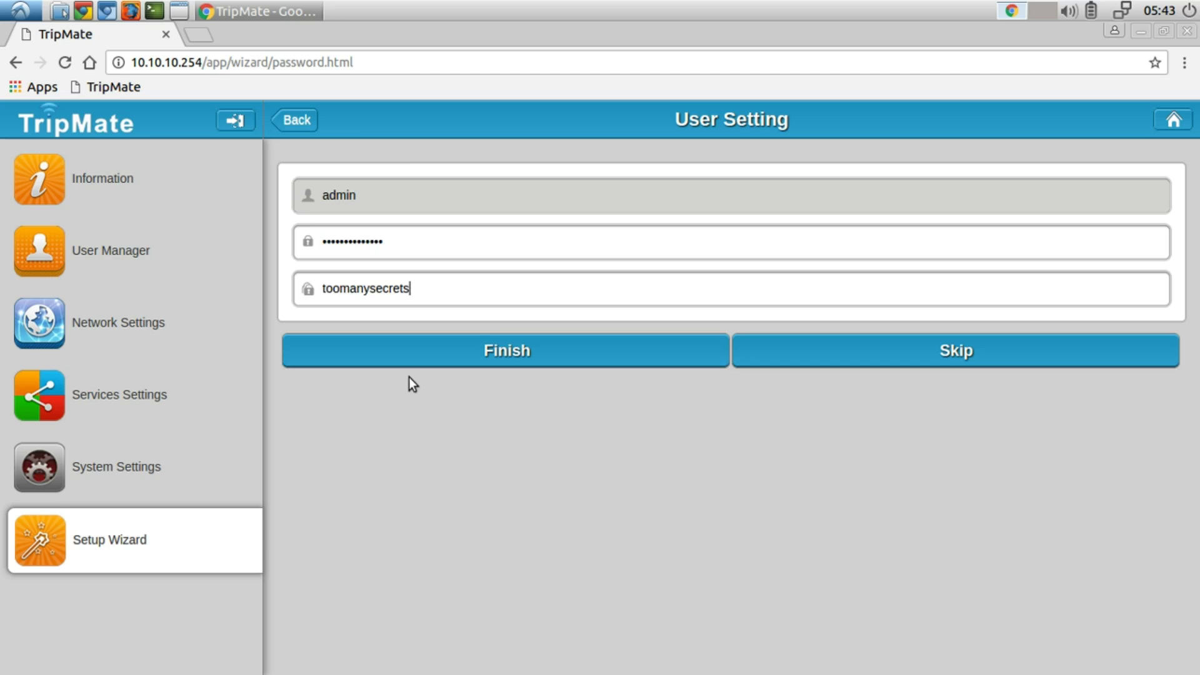
click(415, 358)
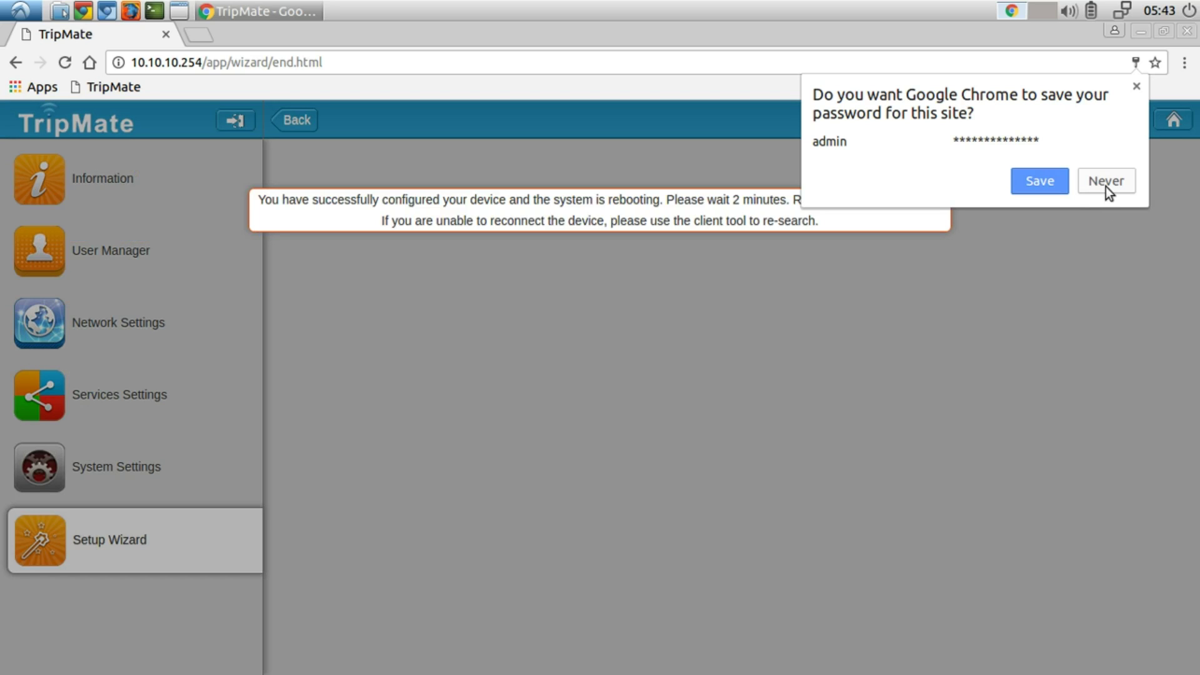
- Decline Chrome's save-password prompt while the TripMate reboots to its login page
click(1105, 187)
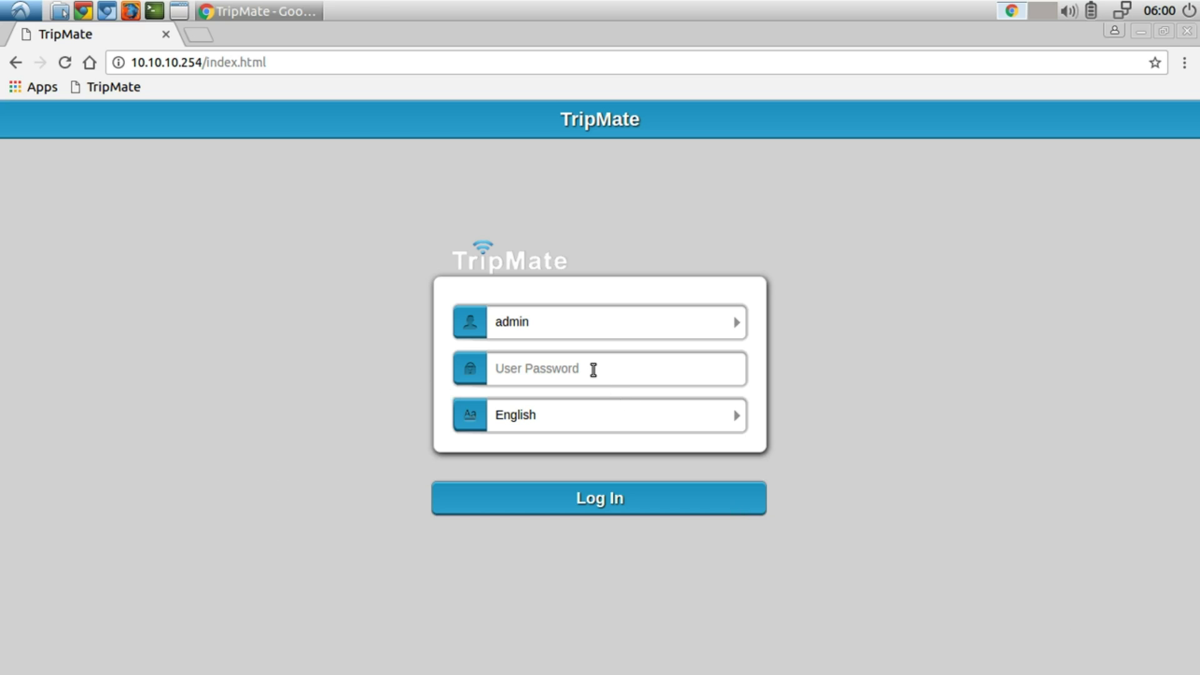
- Try logging in as admin, dismiss the incorrect-password warning, and retype the admin password
click(571, 375)
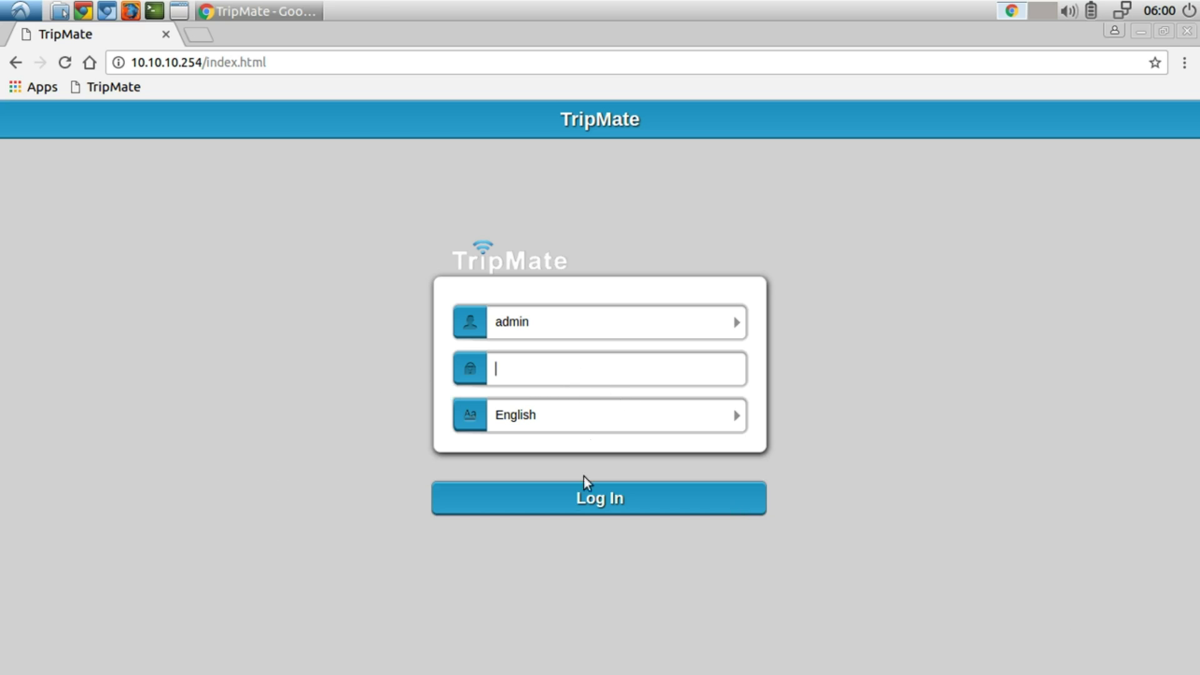
click(570, 516)
click(642, 361)
text(***********)
double_click(565, 369)
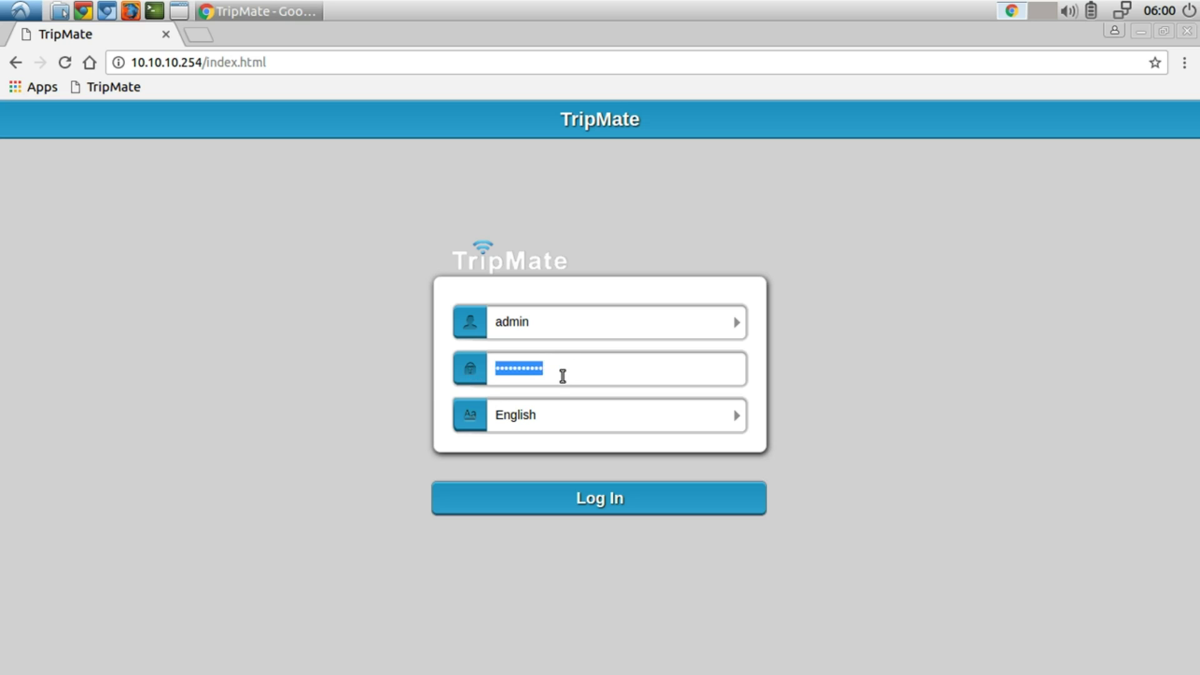
text(********)
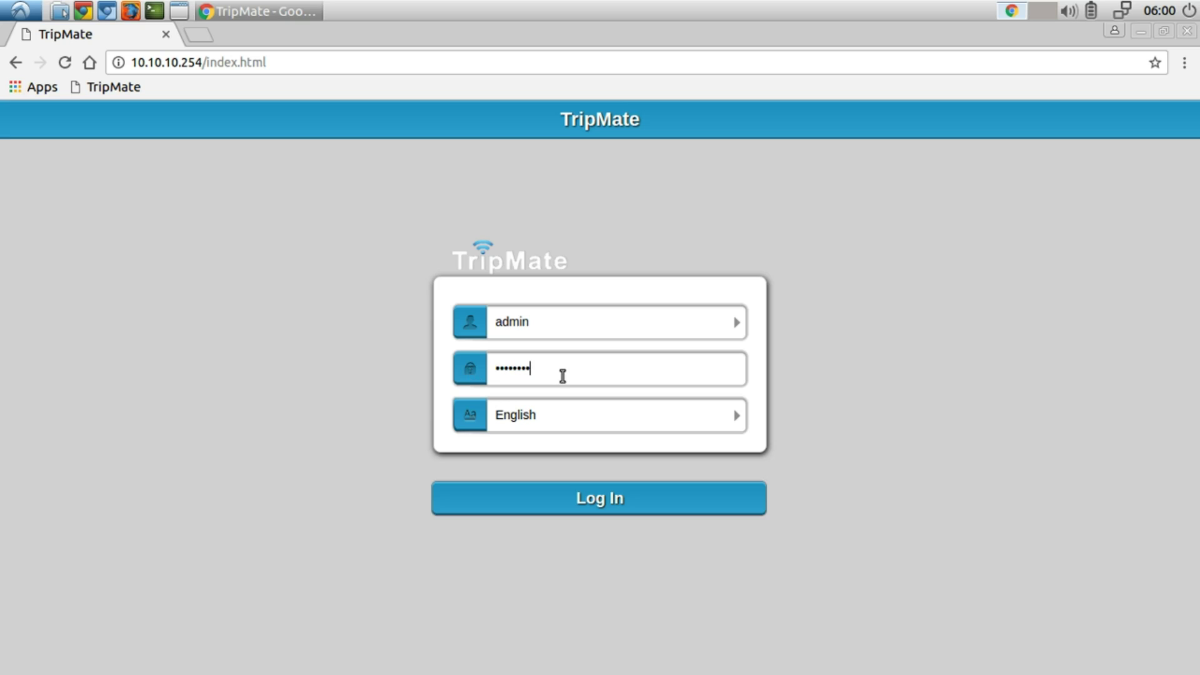
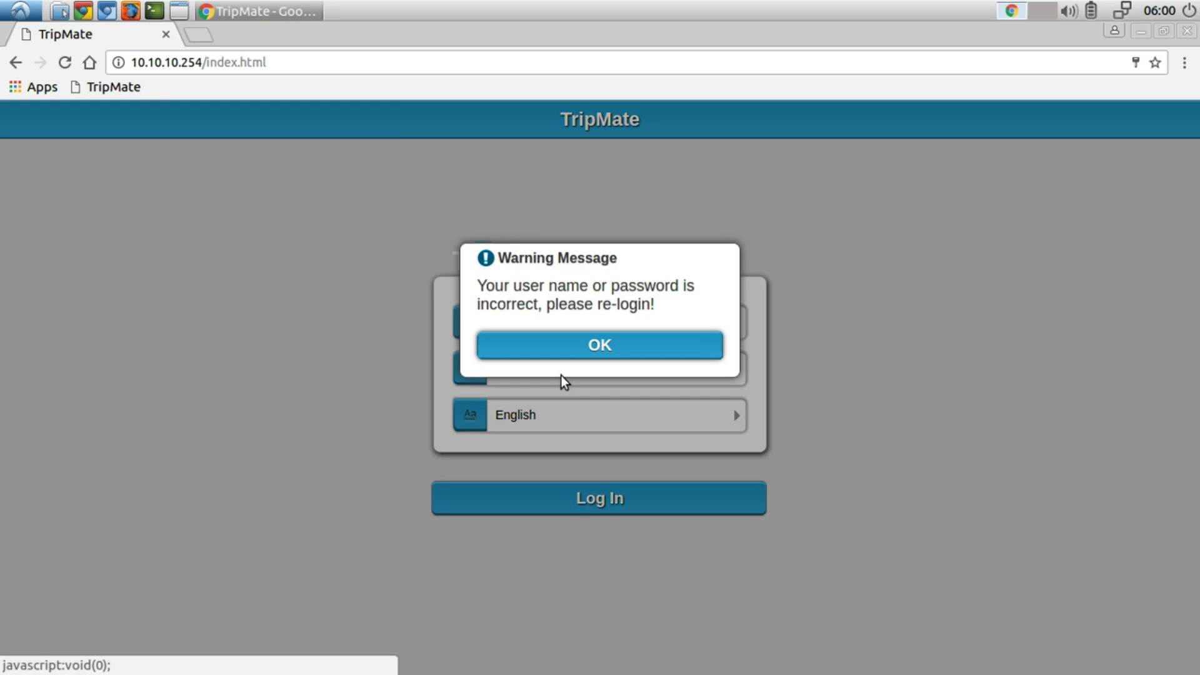
- Dismiss the incorrect login warning on the TripMate login page and bring up the applications menu
click(550, 343)
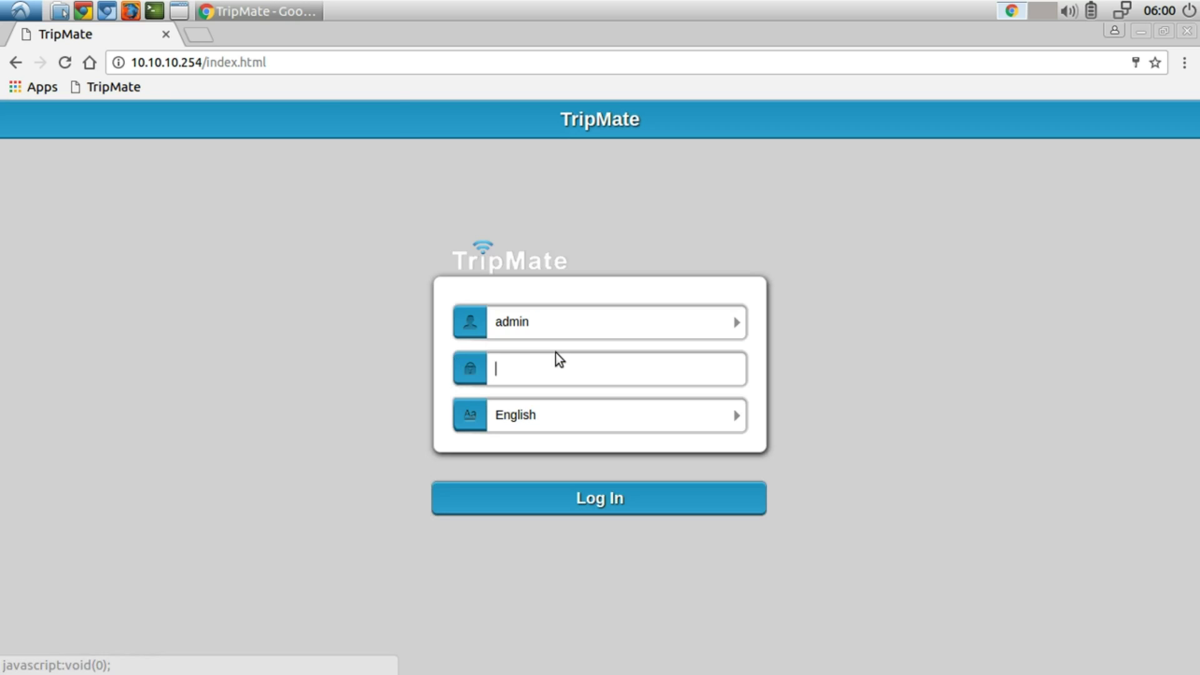
click(30, 13)
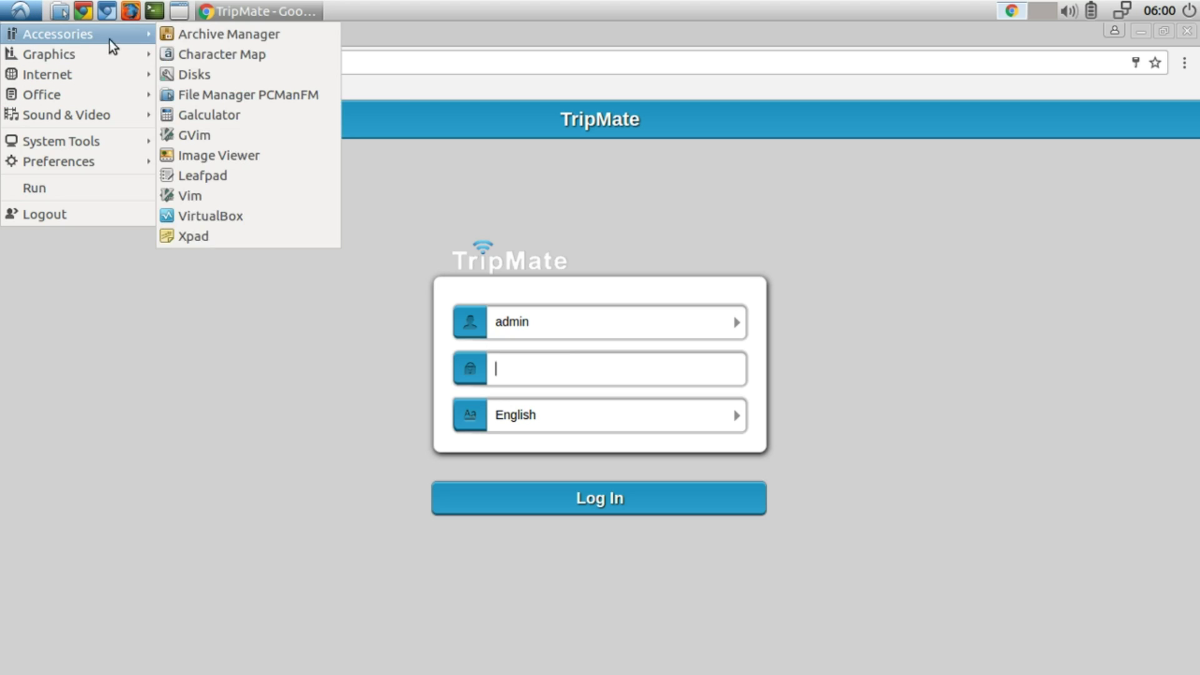
- Start Leafpad, type the admin password into the new untitled document, and select all of it
click(232, 177)
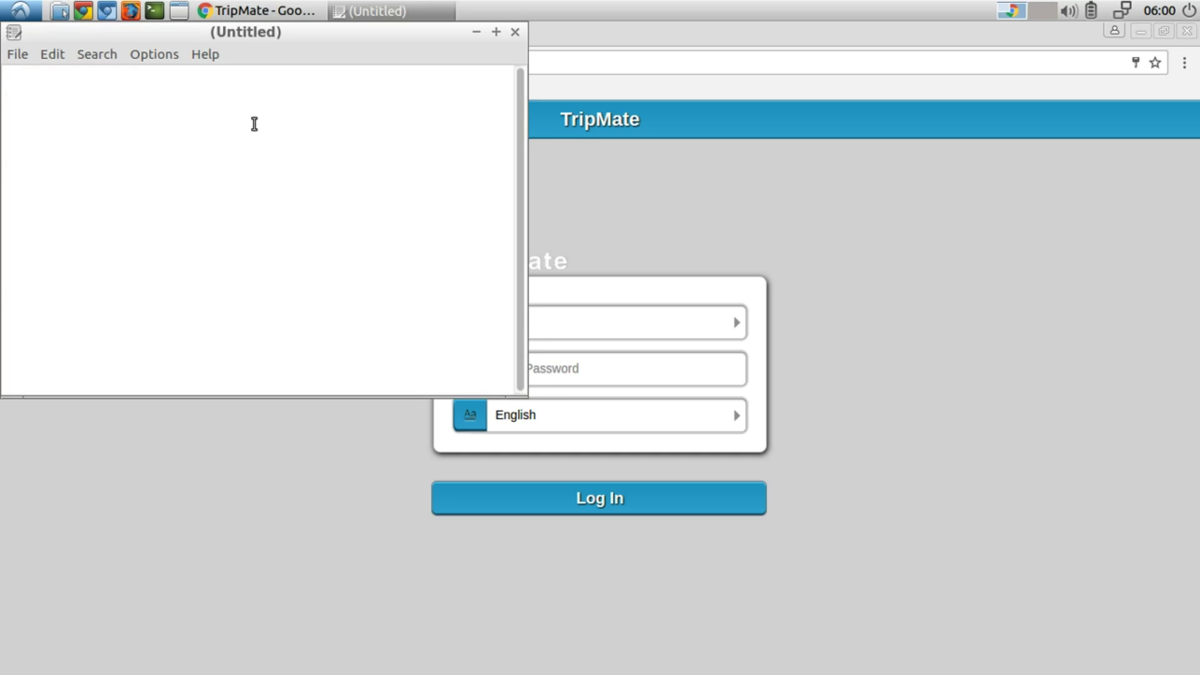
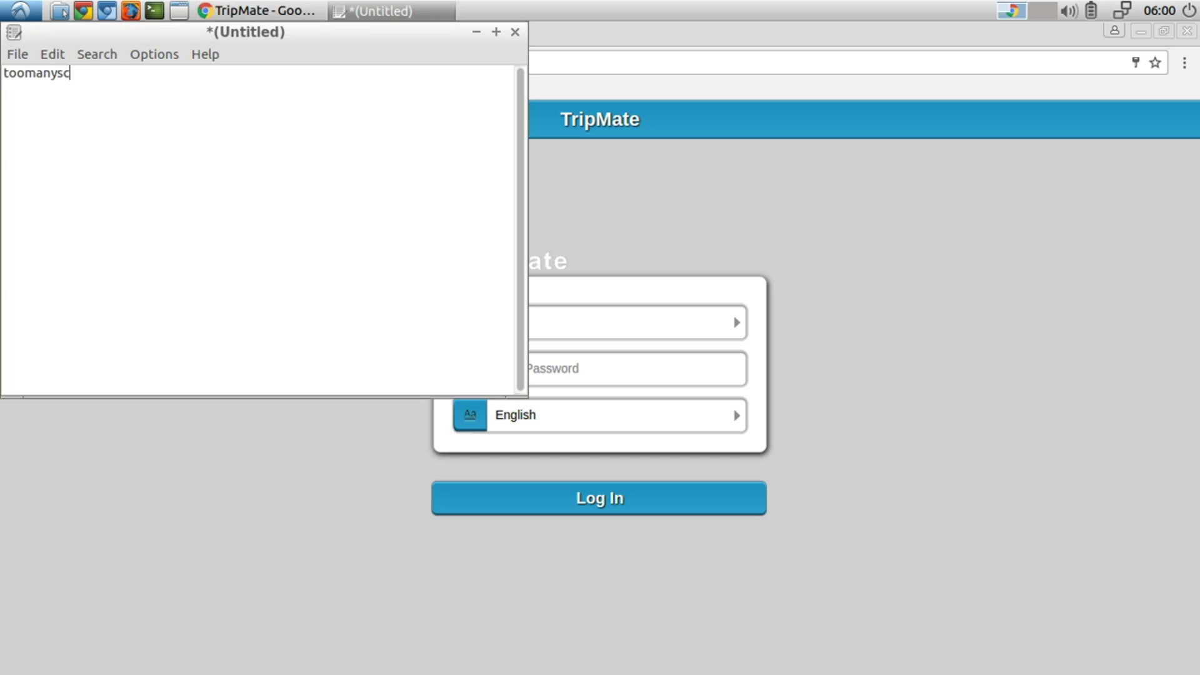
key(ctrl+a)
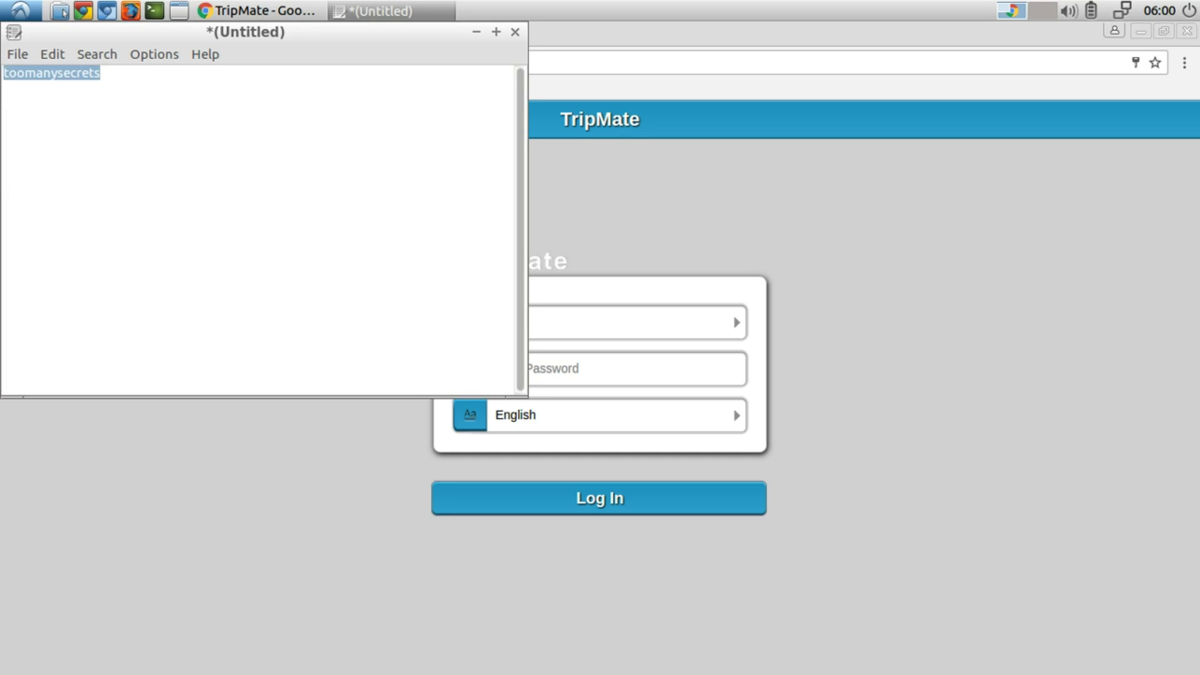
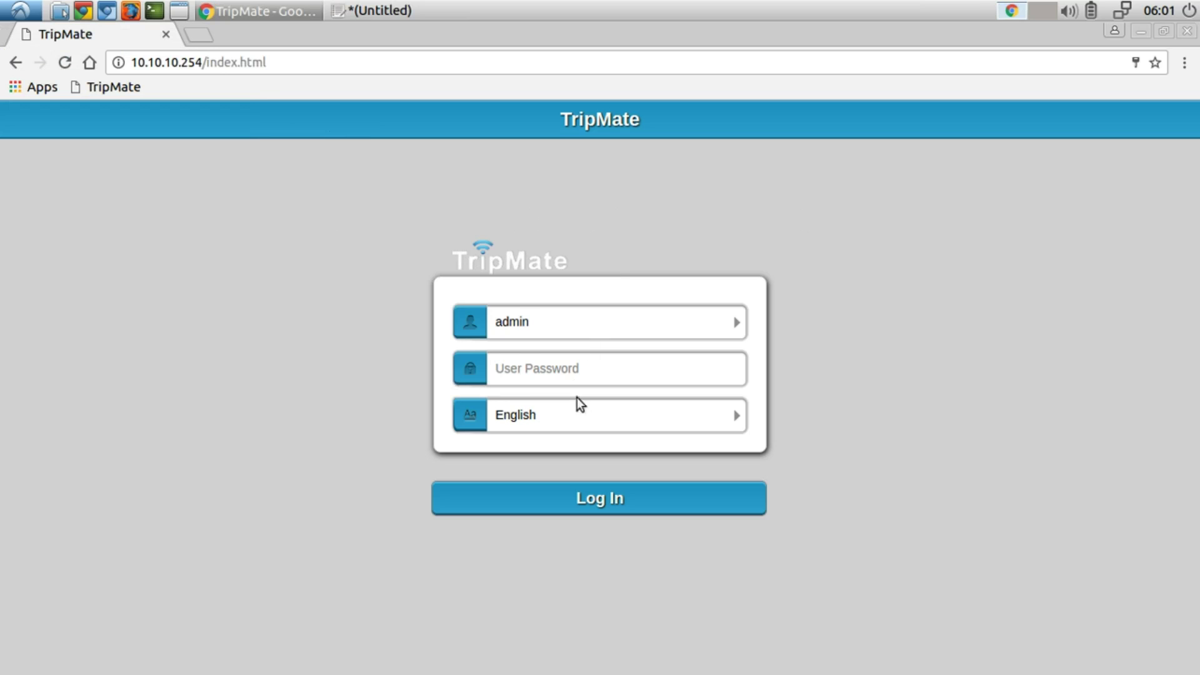
- Log in as admin with the pasted account password and open the Settings area's Information page
click(610, 368)
key(ctrl+v)
click(461, 503)
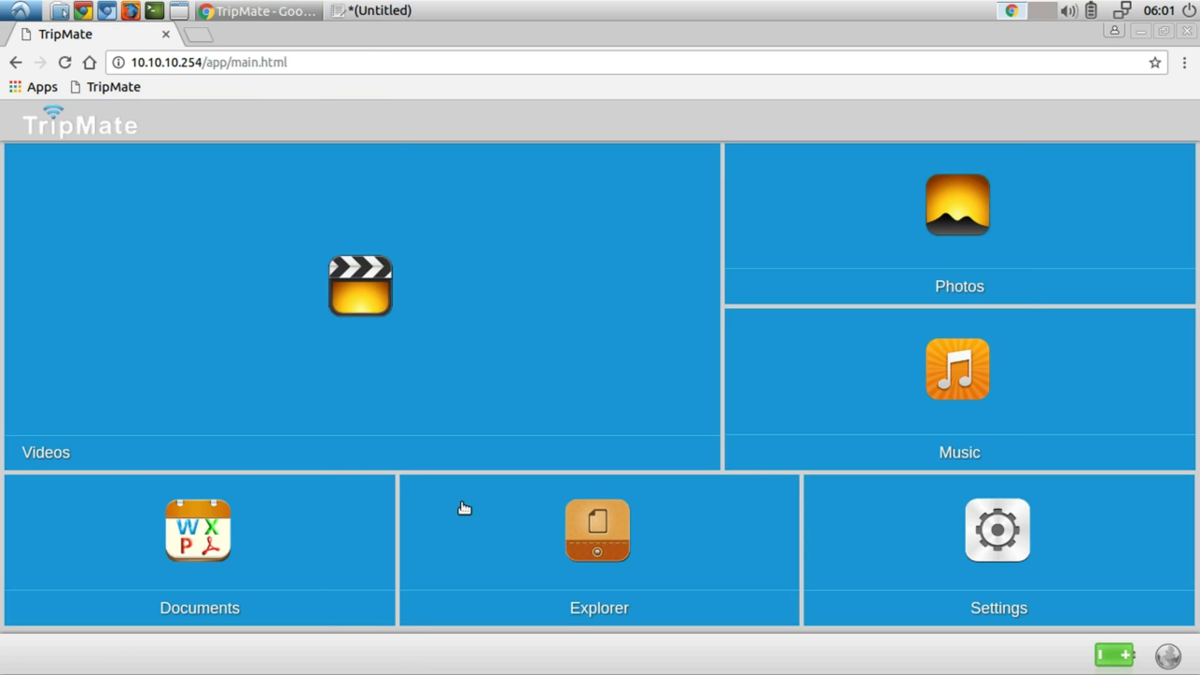
click(998, 549)
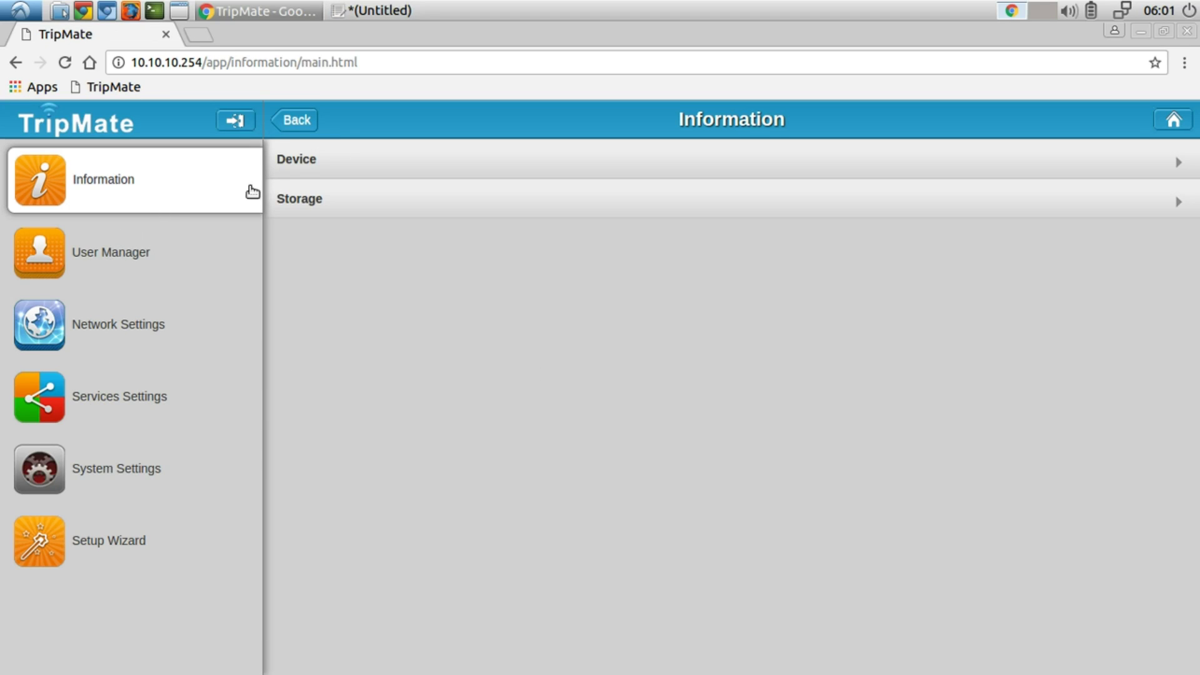
- Check the device details, then bring up the Wi-Fi & LAN section of Network Settings
click(303, 157)
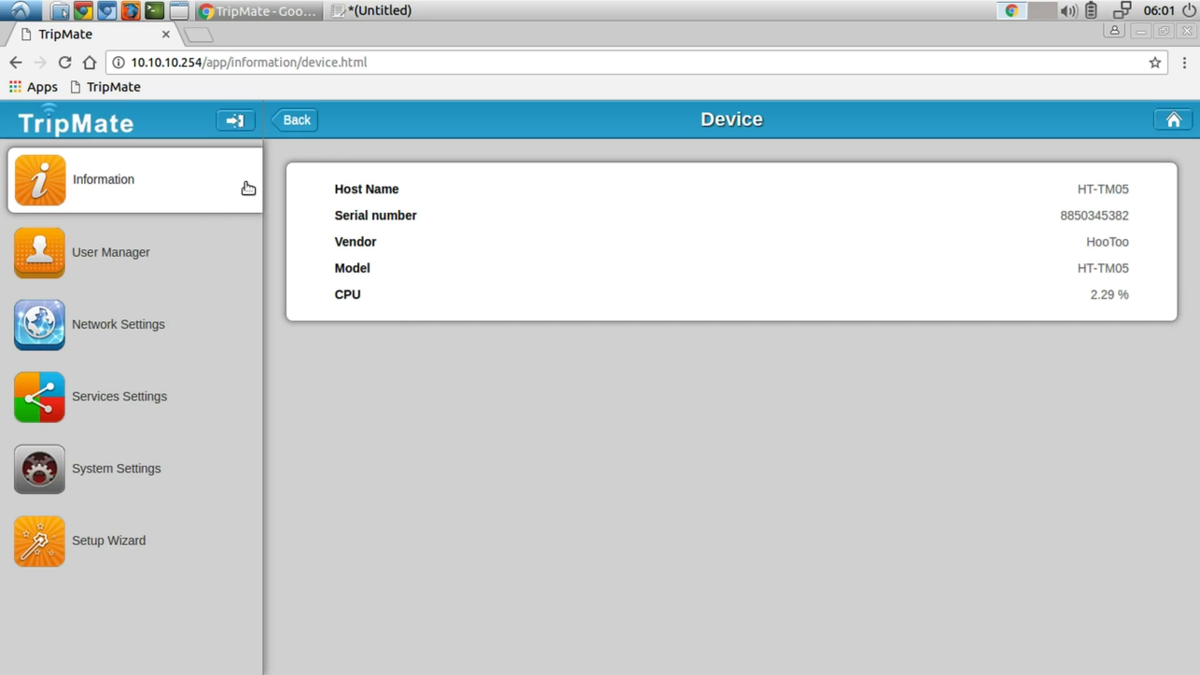
click(126, 333)
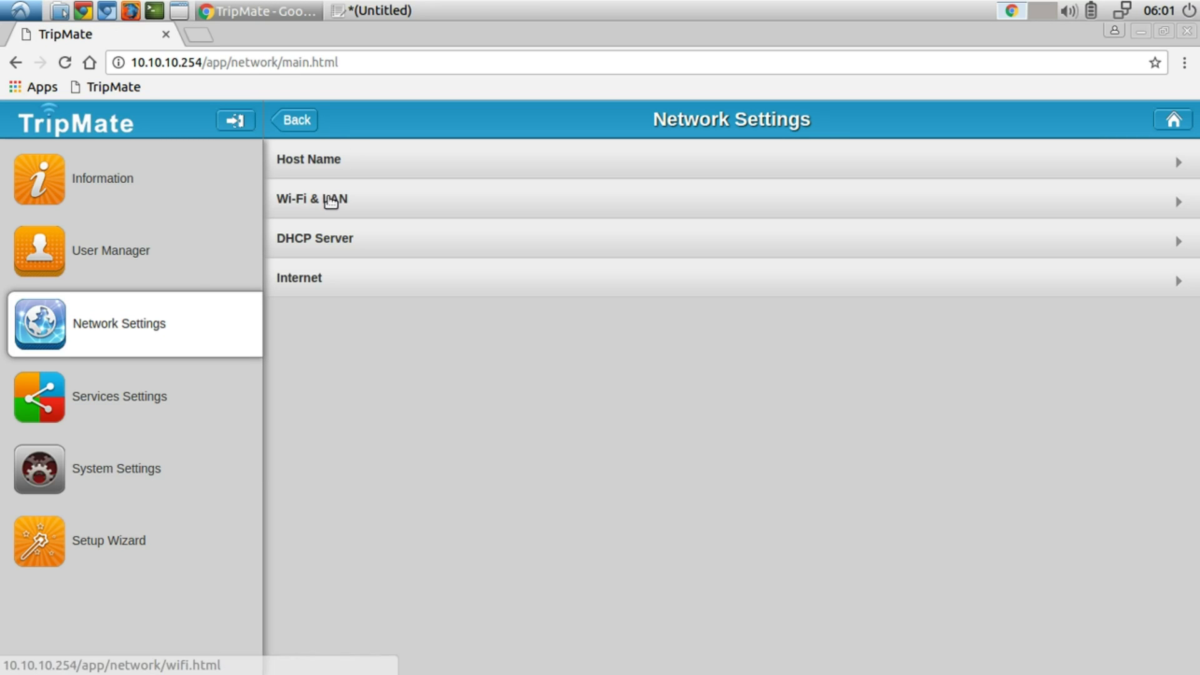
click(331, 200)
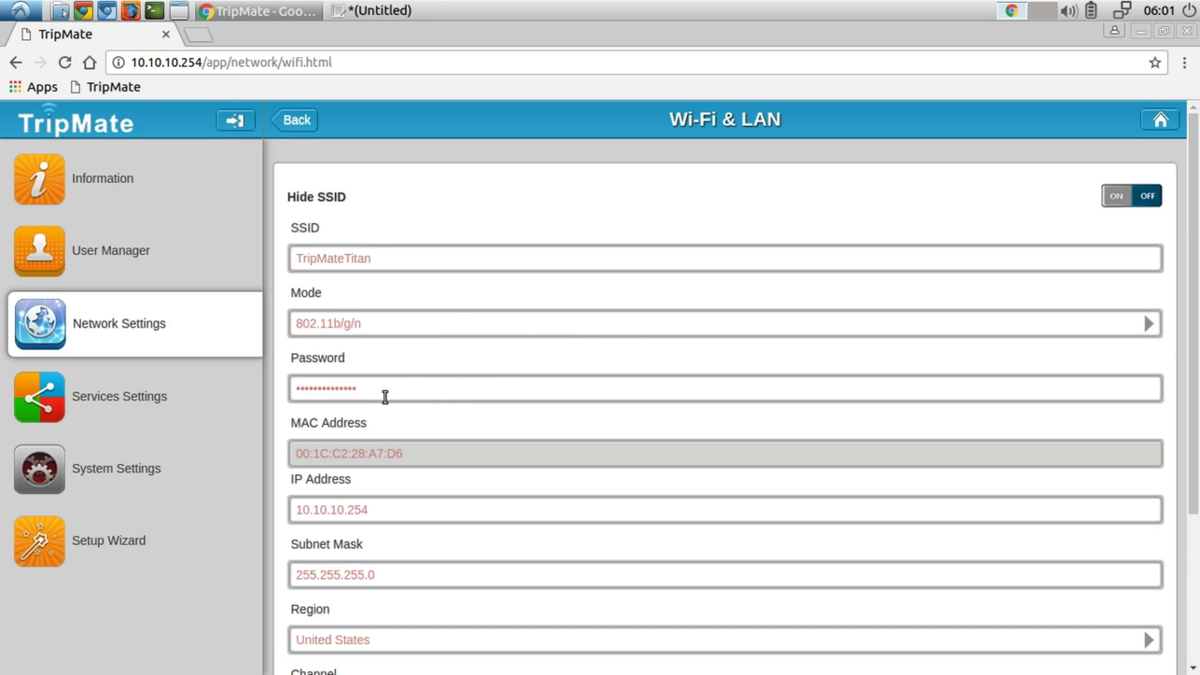
- Review the Wi-Fi password and LAN settings for TripMateTitan, then return to the Information page
double_click(361, 395)
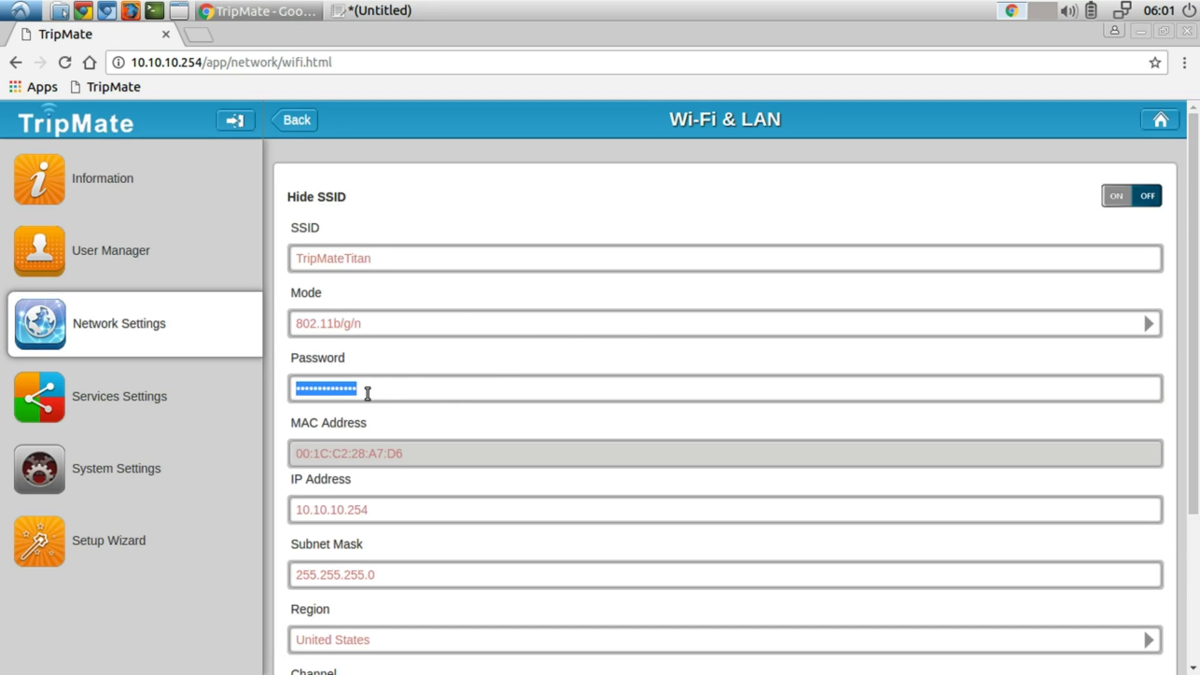
scroll(371, 404, down, 3)
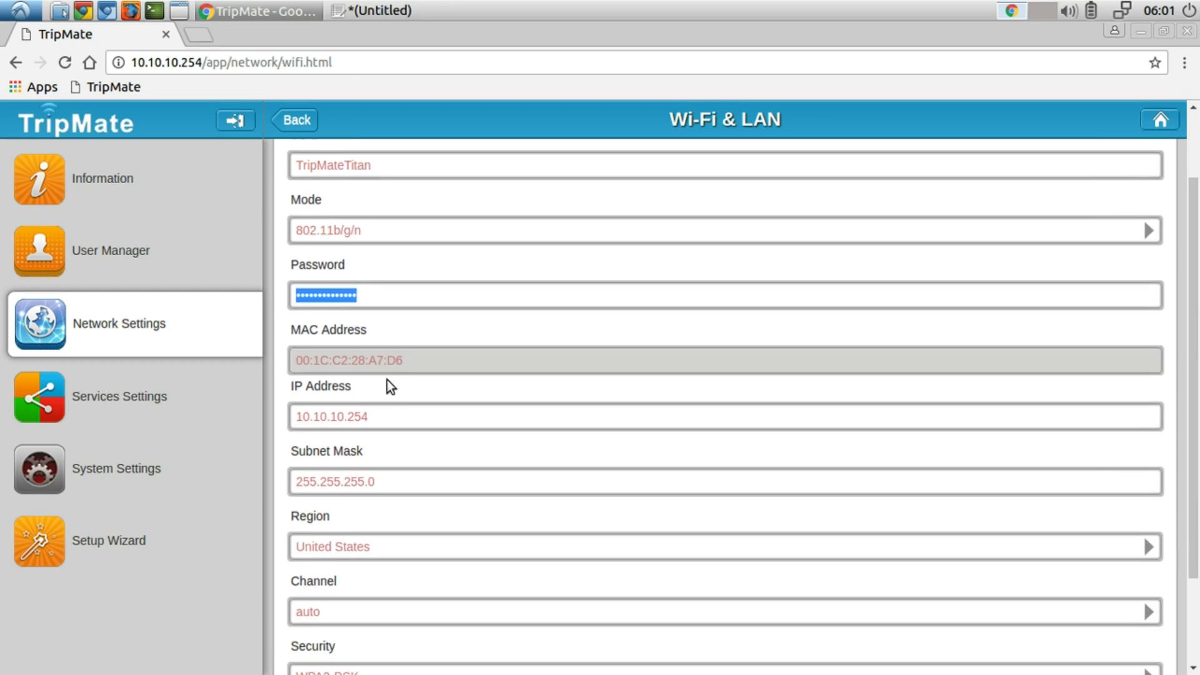
scroll(391, 377, up, 3)
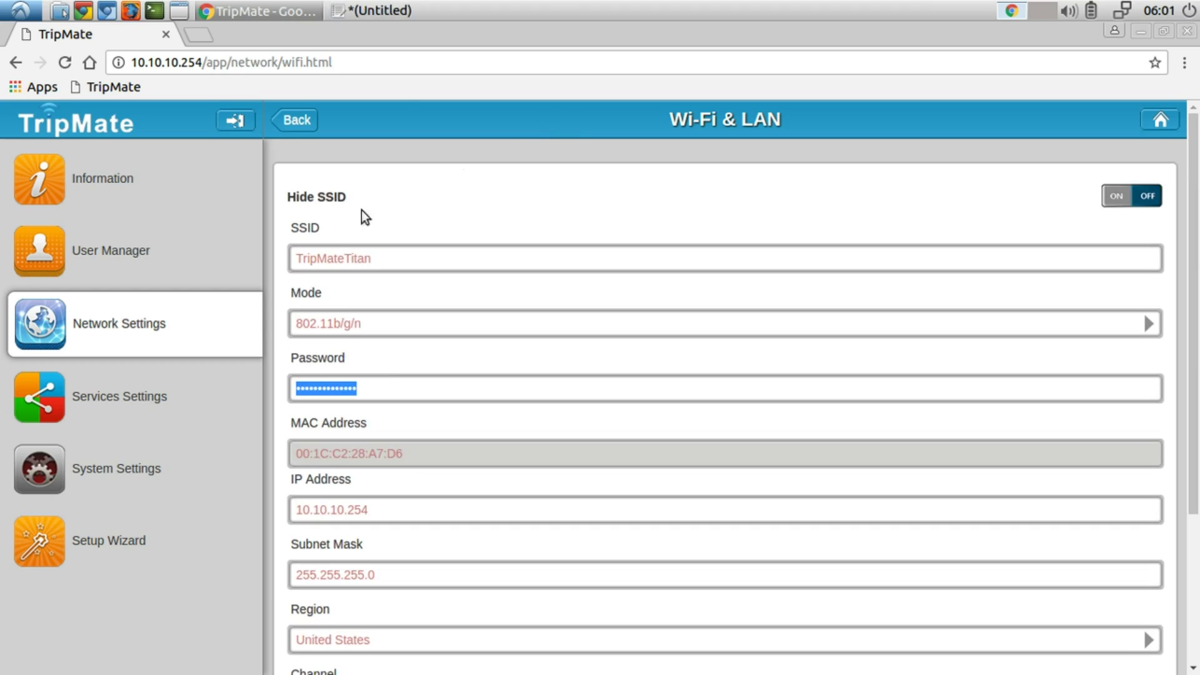
click(109, 196)
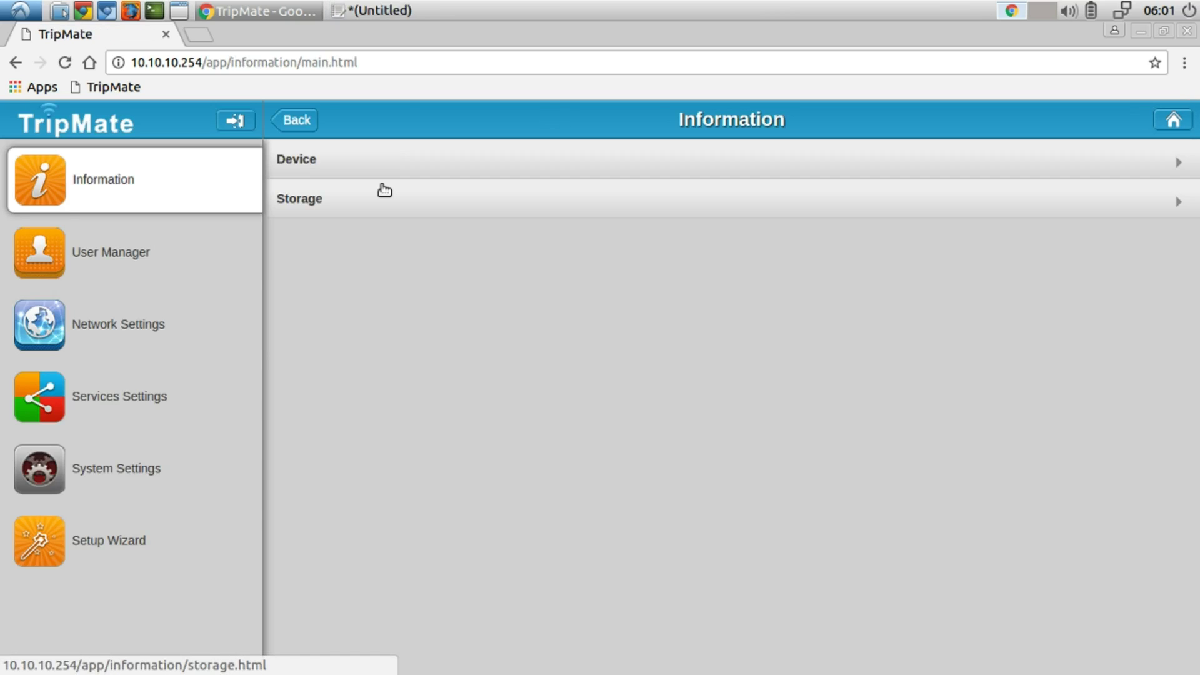
click(130, 562)
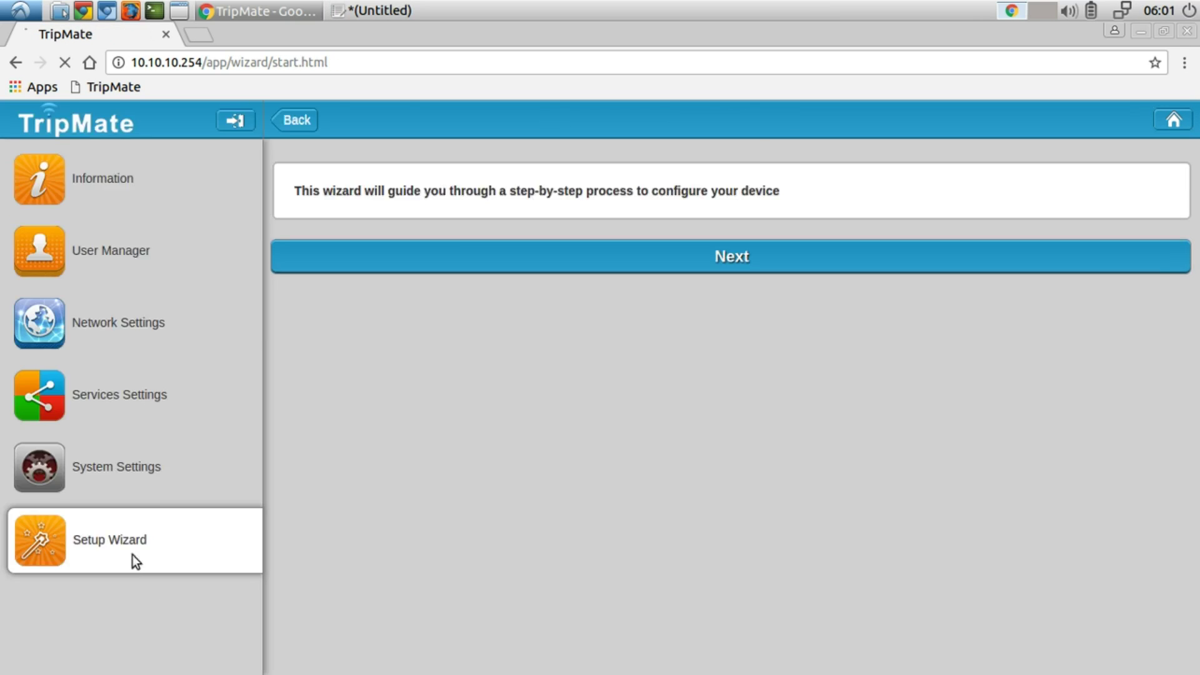
click(107, 169)
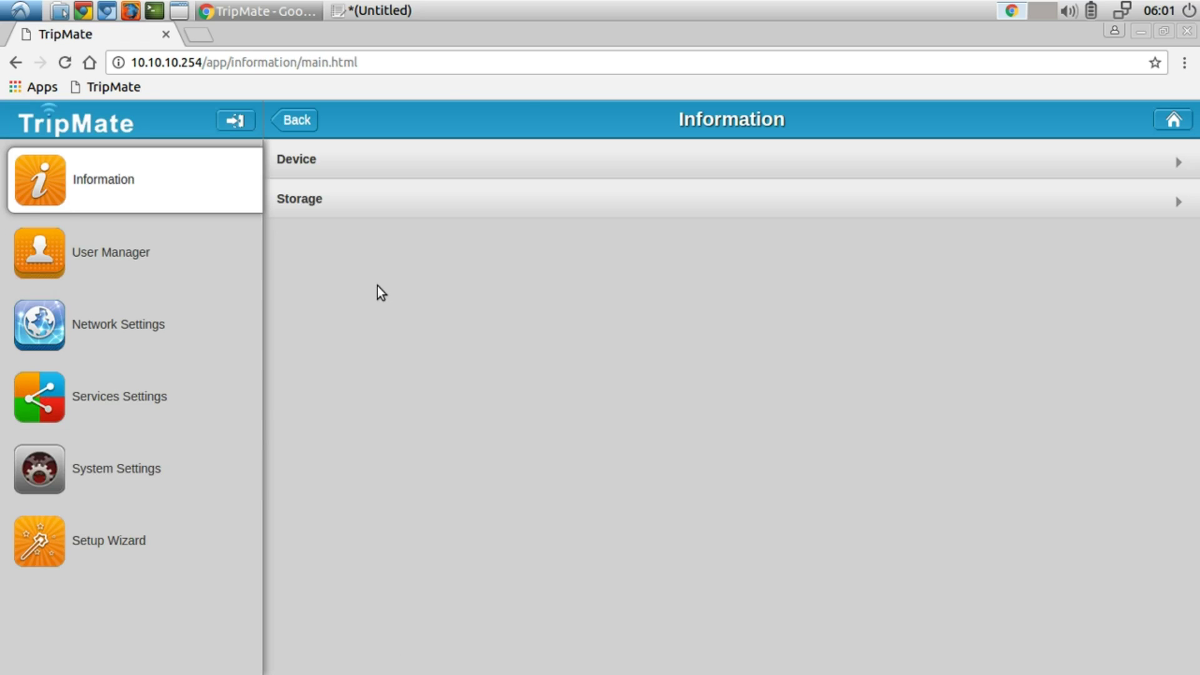